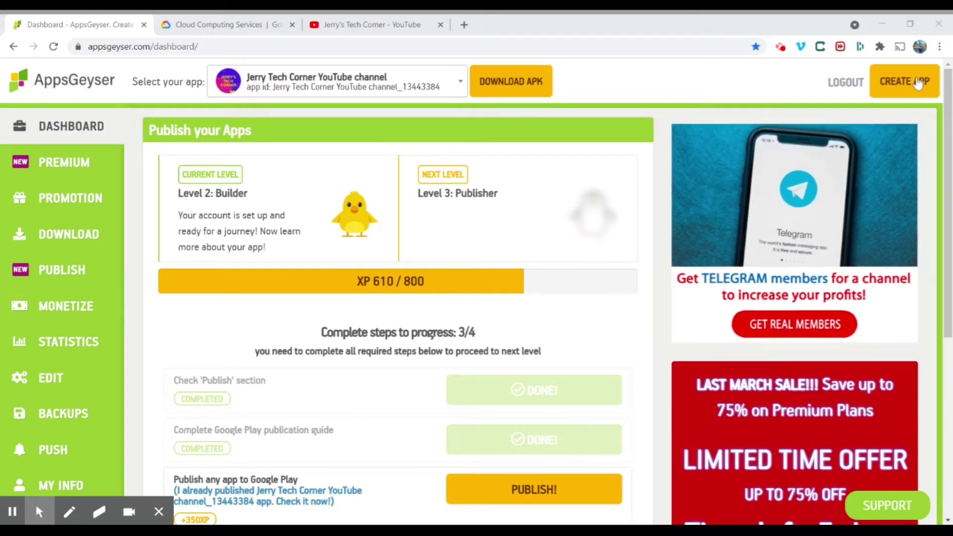
# Start a new app, scroll through the Individual templates, then go back to the Business templates.
pyautogui.click(919, 83)
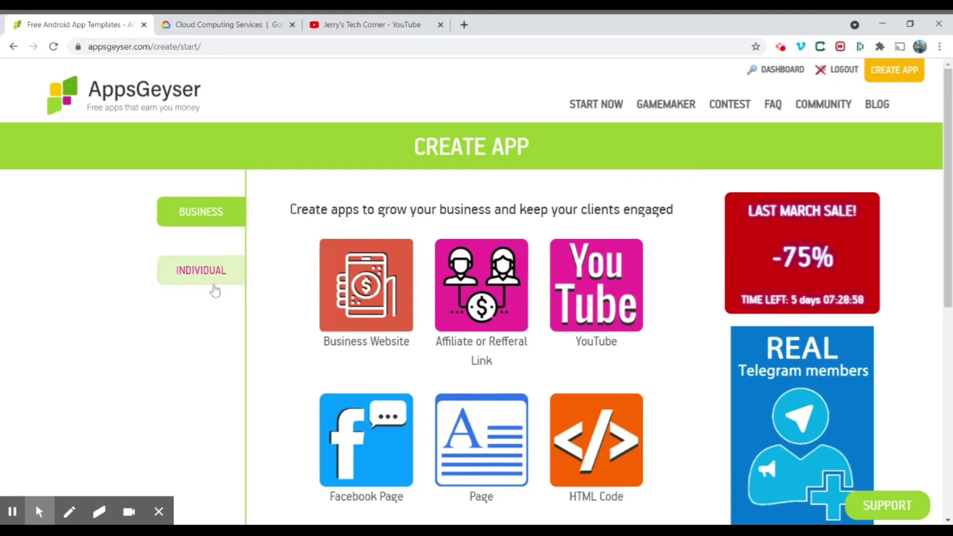
pyautogui.click(215, 290)
pyautogui.moveTo(950, 149); pyautogui.dragTo(951, 156)
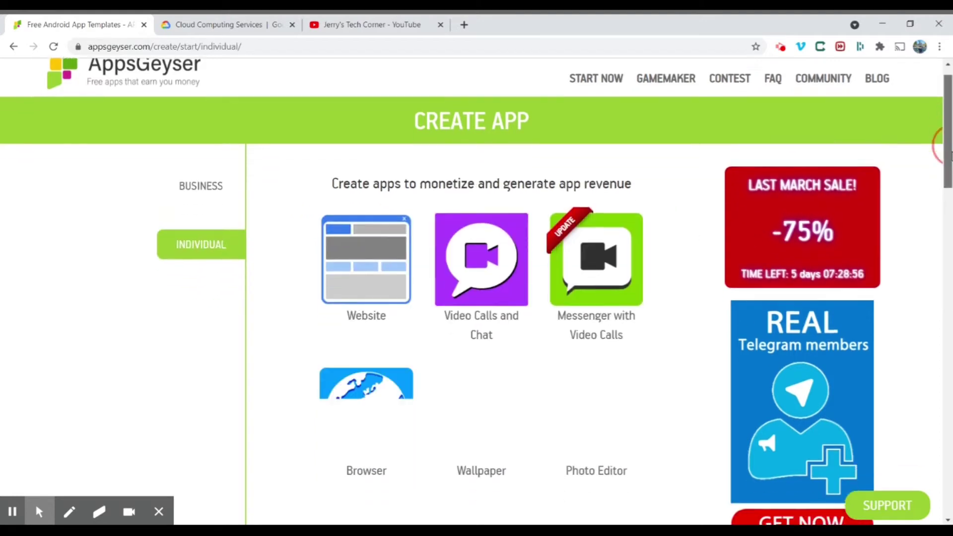
pyautogui.scroll(-8, 950, 147)
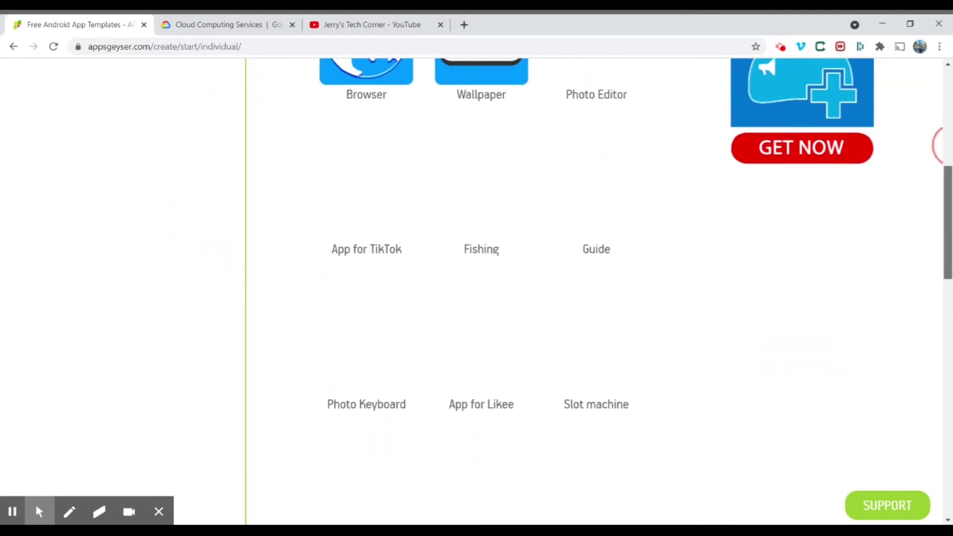
pyautogui.scroll(5, 950, 146)
pyautogui.scroll(-7, 949, 145)
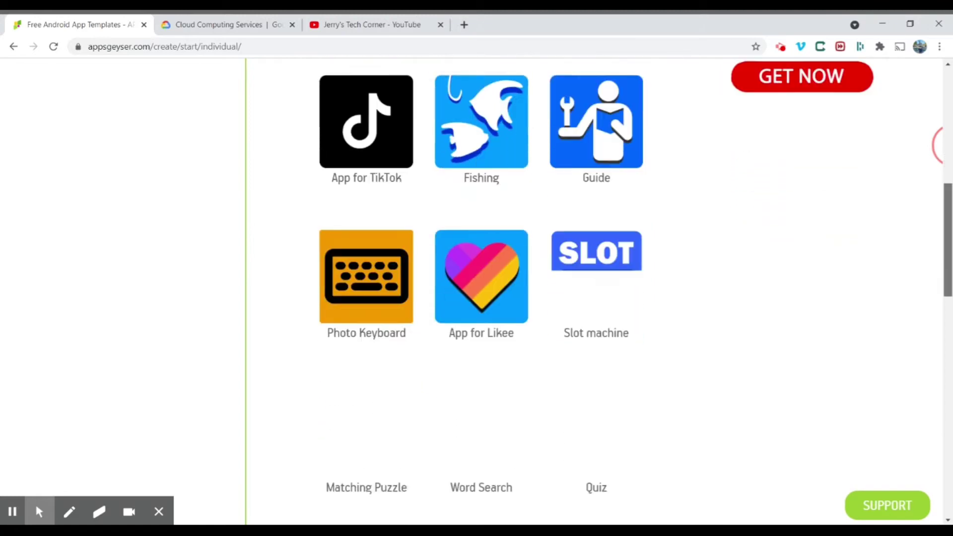
pyautogui.scroll(10, 949, 145)
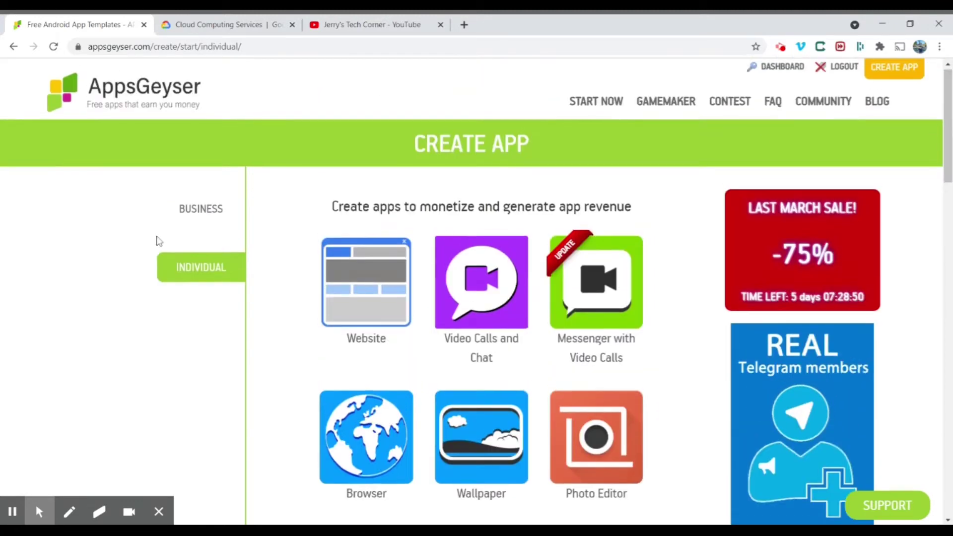
pyautogui.click(200, 219)
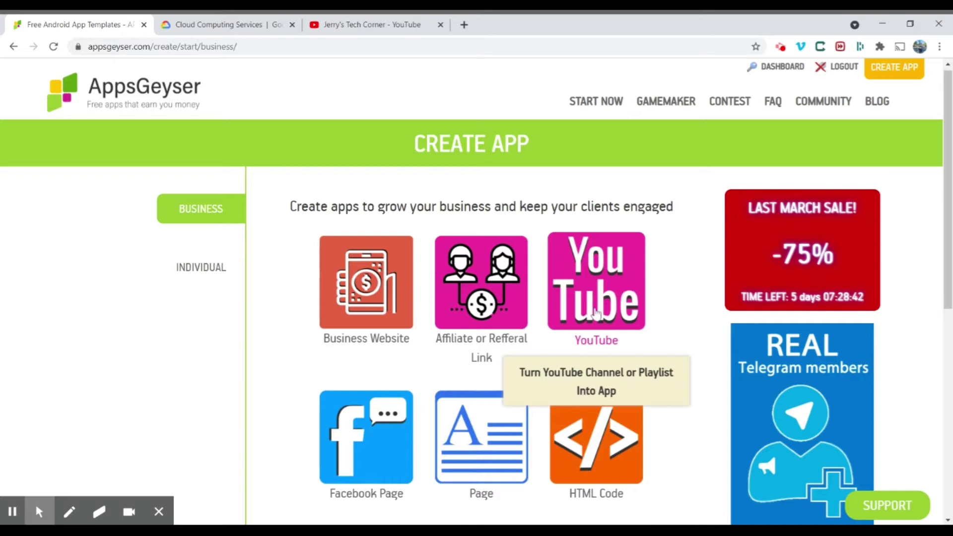
# Pick the YouTube template, checking the channel's YouTube videos page twice before returning to the builder.
pyautogui.click(596, 313)
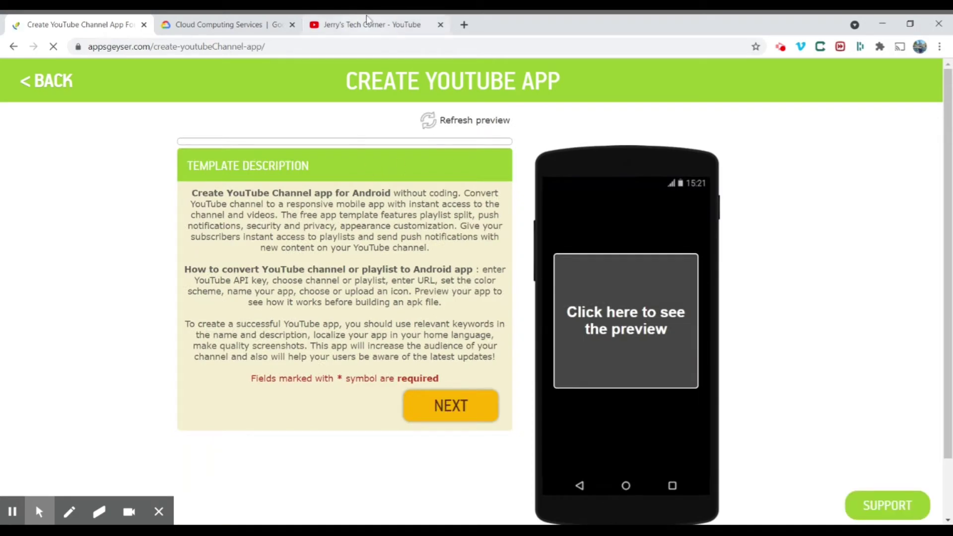
pyautogui.click(377, 28)
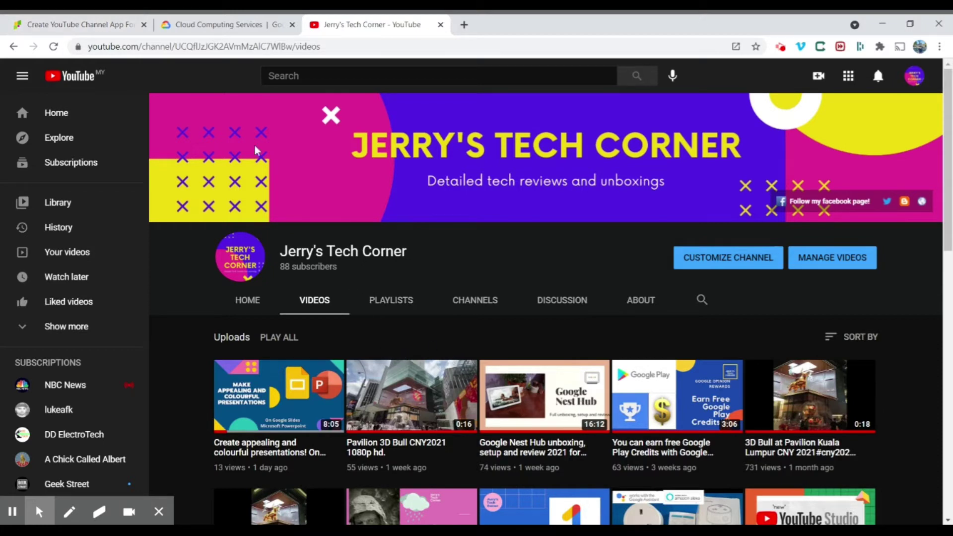
pyautogui.click(80, 25)
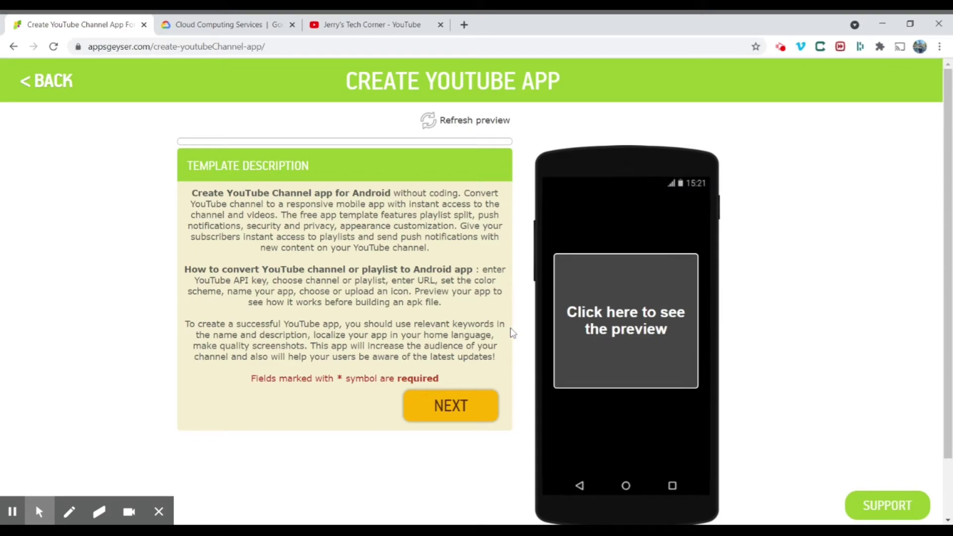
pyautogui.click(383, 20)
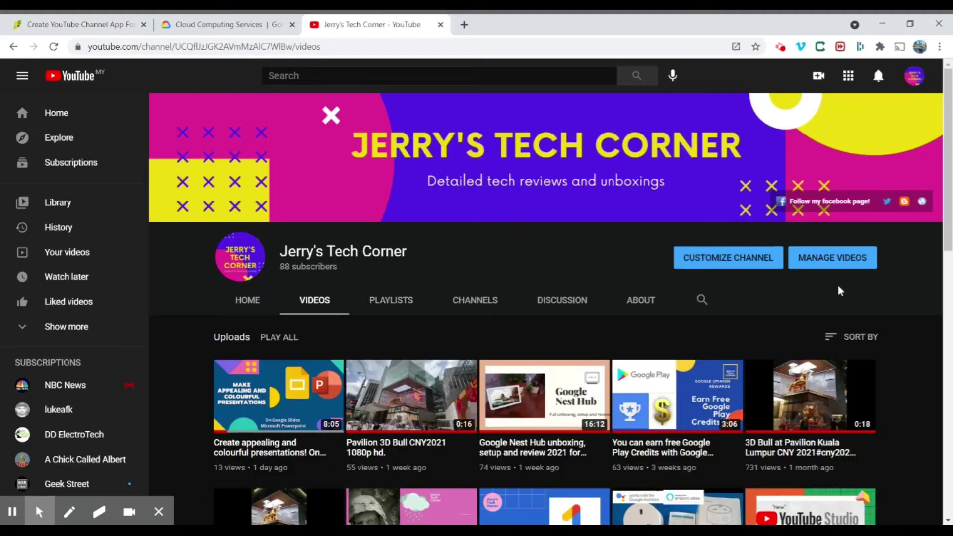
pyautogui.scroll(-6, 939, 124)
pyautogui.scroll(-1, 388, 368)
pyautogui.scroll(6, 388, 369)
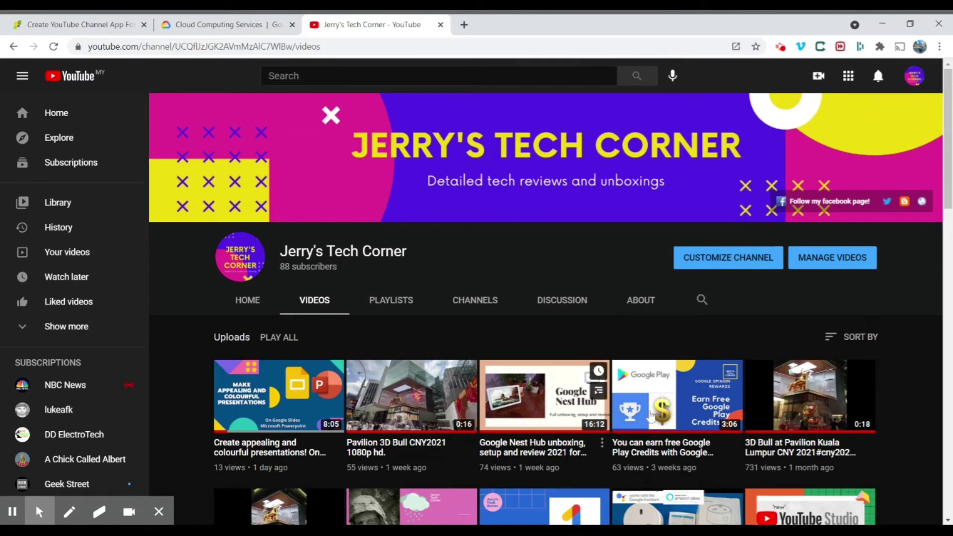
pyautogui.click(104, 23)
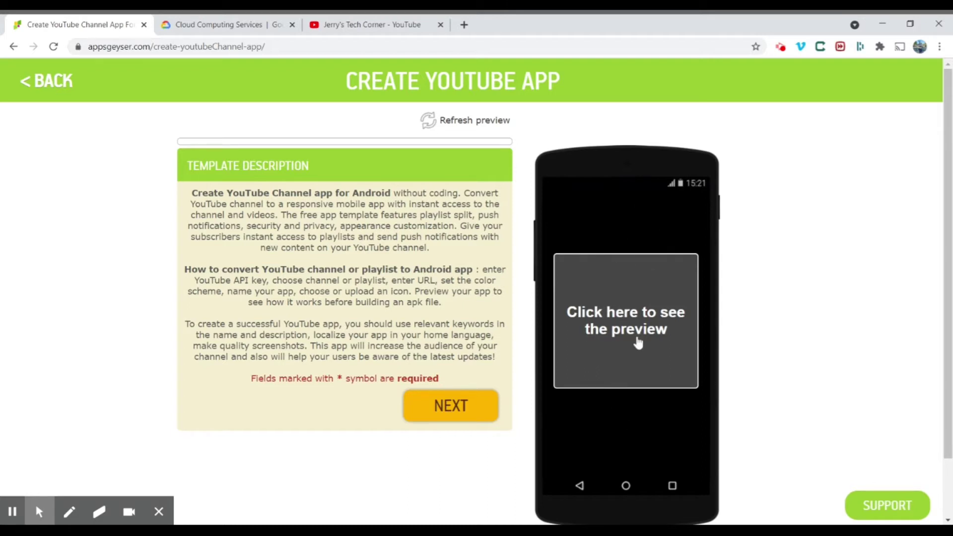
# Move past the Template Description to the App Settings step.
pyautogui.click(445, 413)
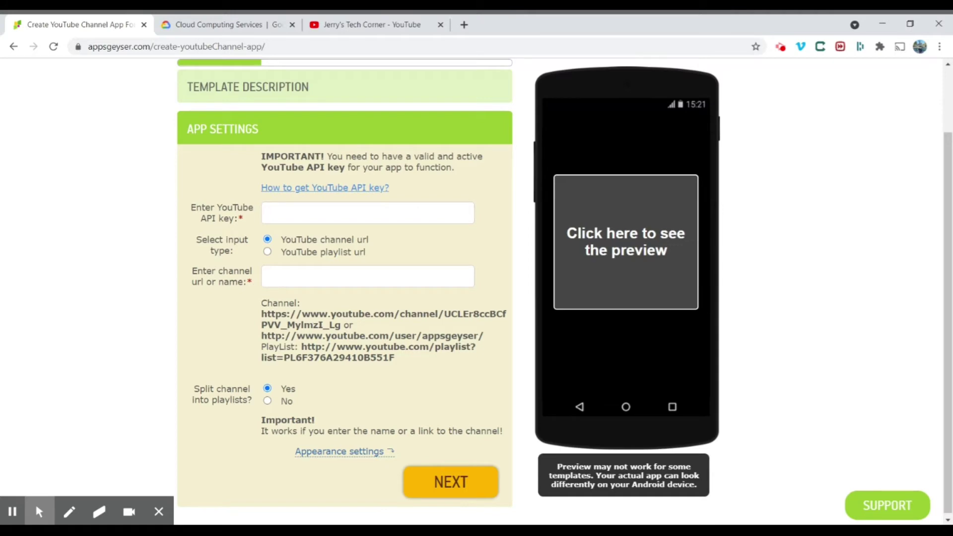
# Copy the channel's Home page address up to its channel ID, then return to AppsGeyser.
pyautogui.click(377, 24)
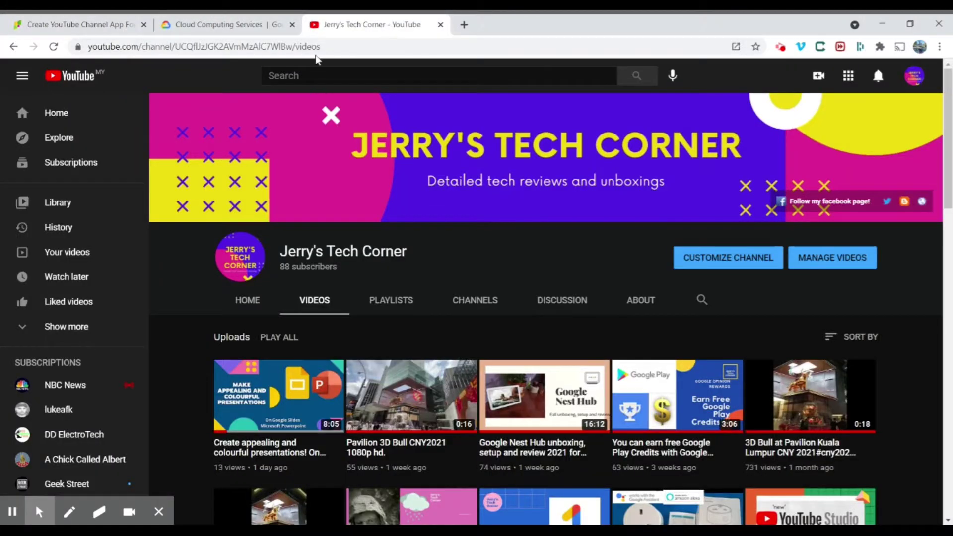
pyautogui.click(250, 300)
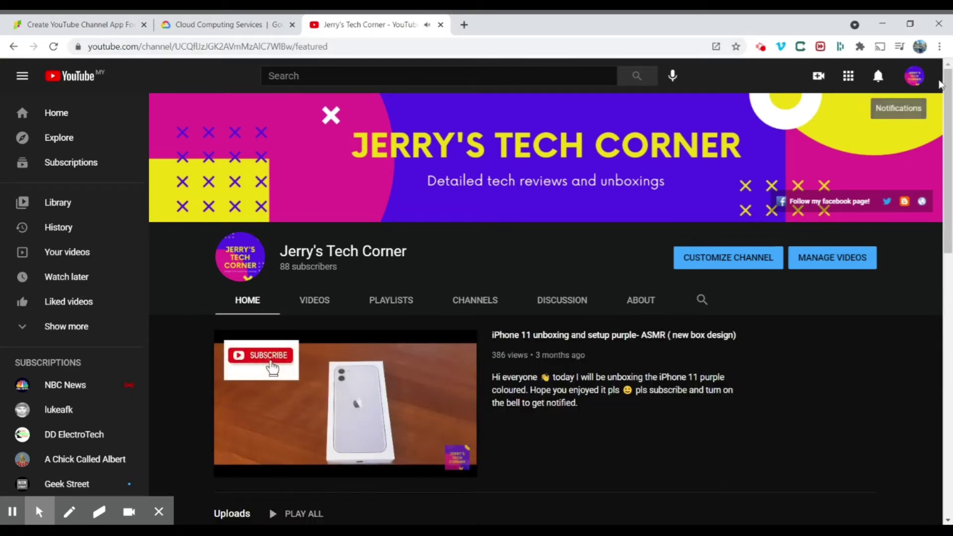
pyautogui.click(369, 414)
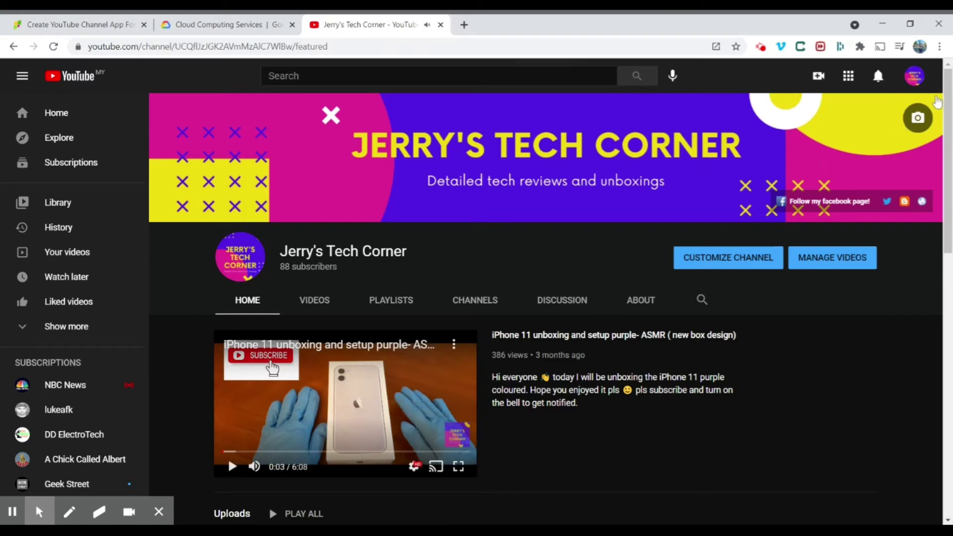
pyautogui.click(914, 79)
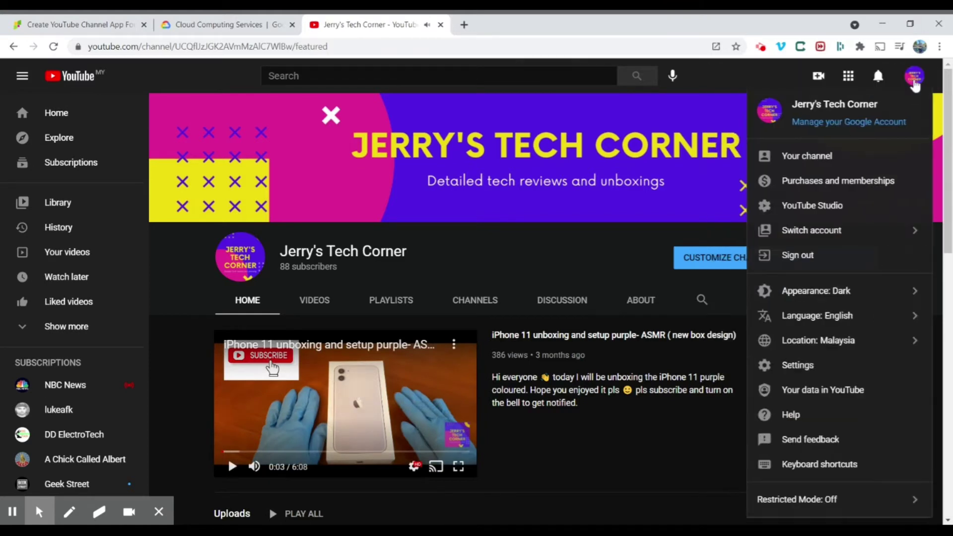
pyautogui.click(188, 77)
pyautogui.moveTo(223, 46); pyautogui.dragTo(342, 50)
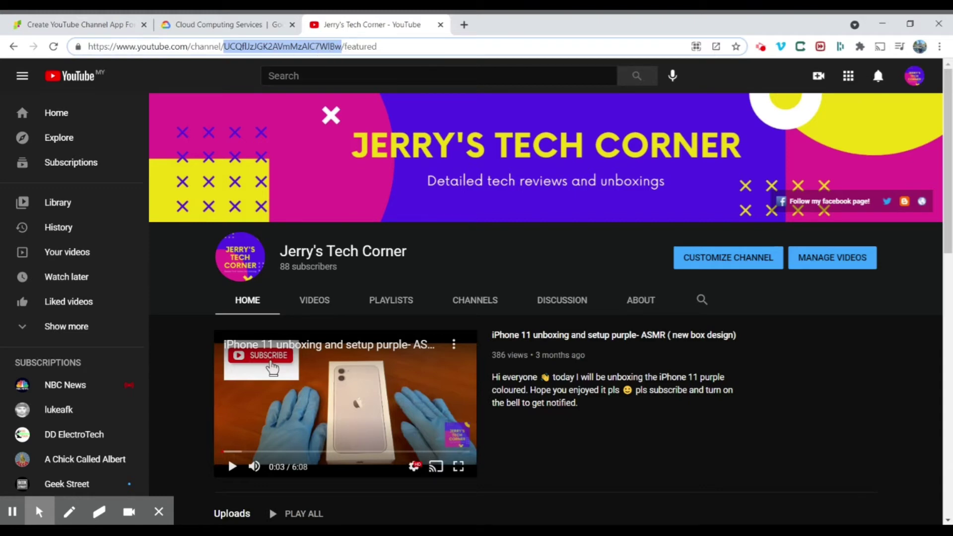
pyautogui.moveTo(88, 46); pyautogui.dragTo(342, 46)
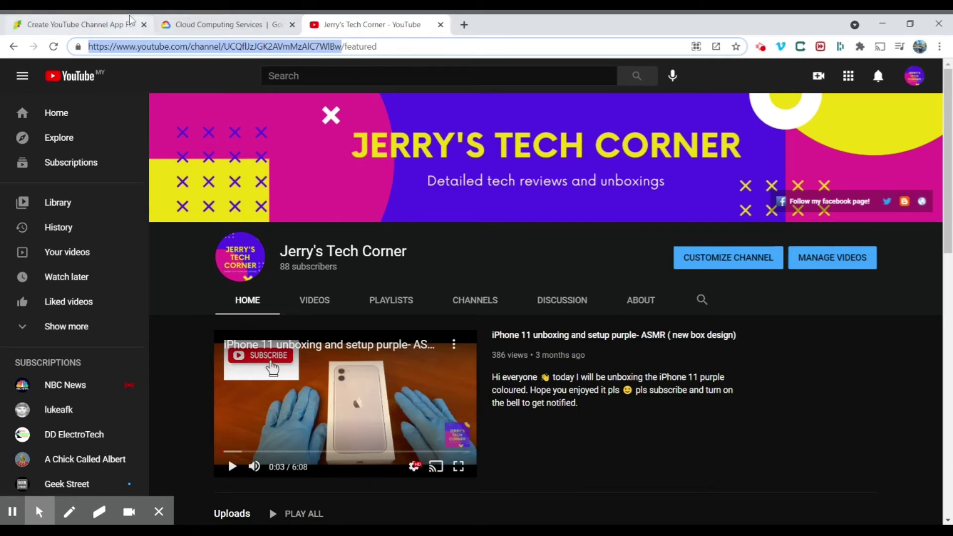
pyautogui.click(74, 25)
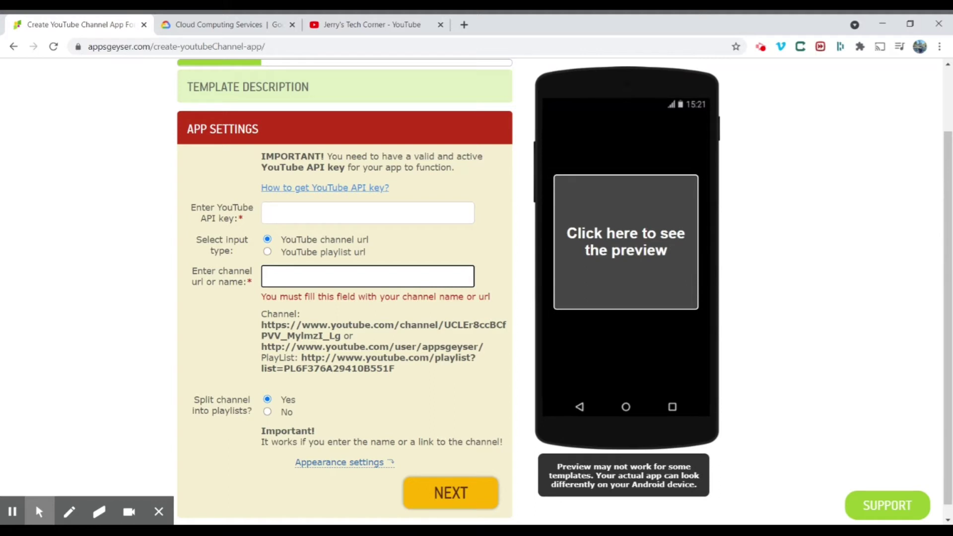
# Paste the channel URL into the channel field and turn off splitting the channel into playlists.
pyautogui.write('https://www.youtube.com/channel/UCQflJzJGK2AVmMzAlC7WlBw')
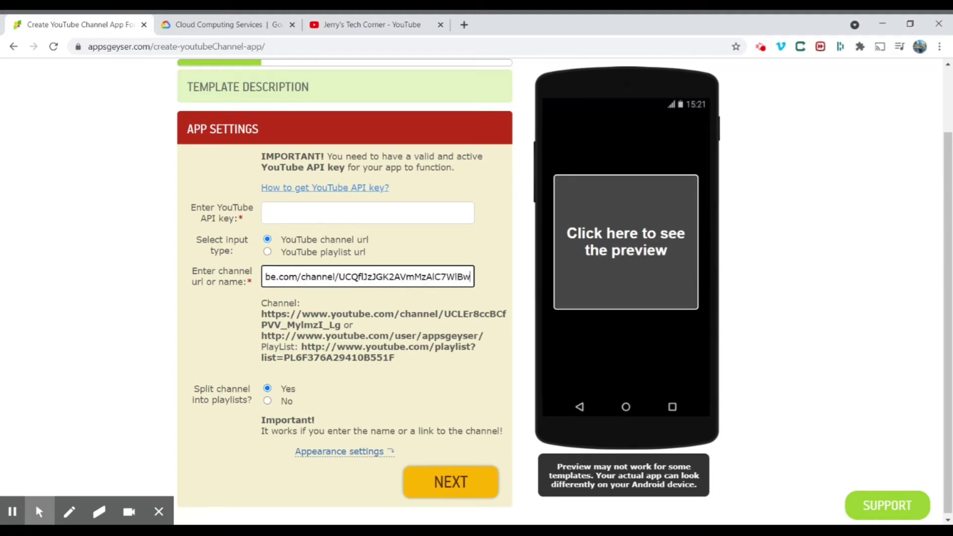
pyautogui.click(236, 323)
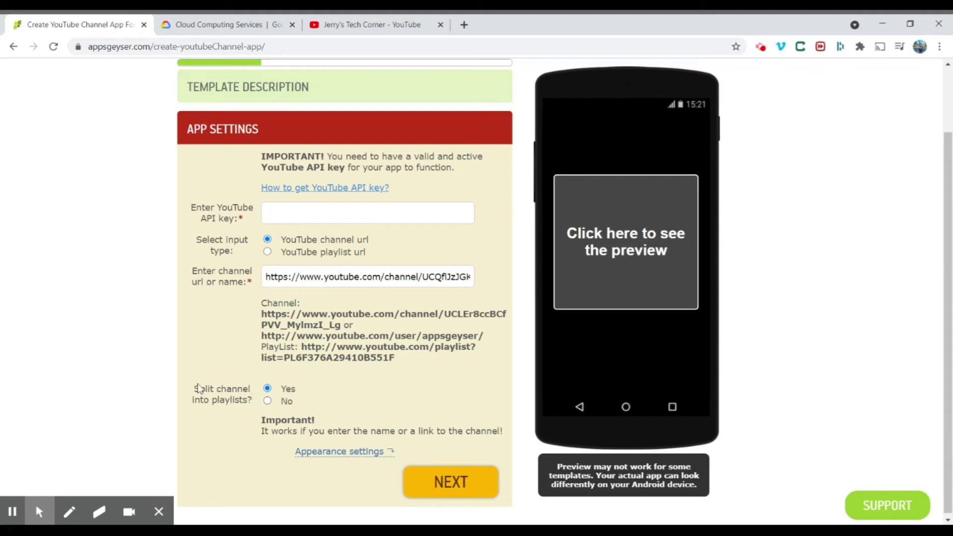
pyautogui.click(268, 401)
# Recheck the full channel address on YouTube, then return to the app settings form.
pyautogui.click(368, 25)
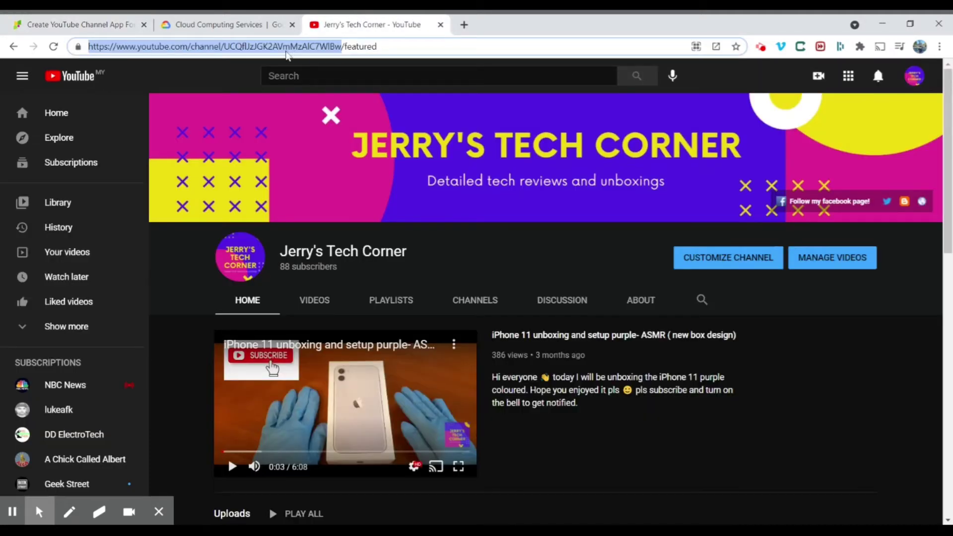
pyautogui.tripleClick(285, 51)
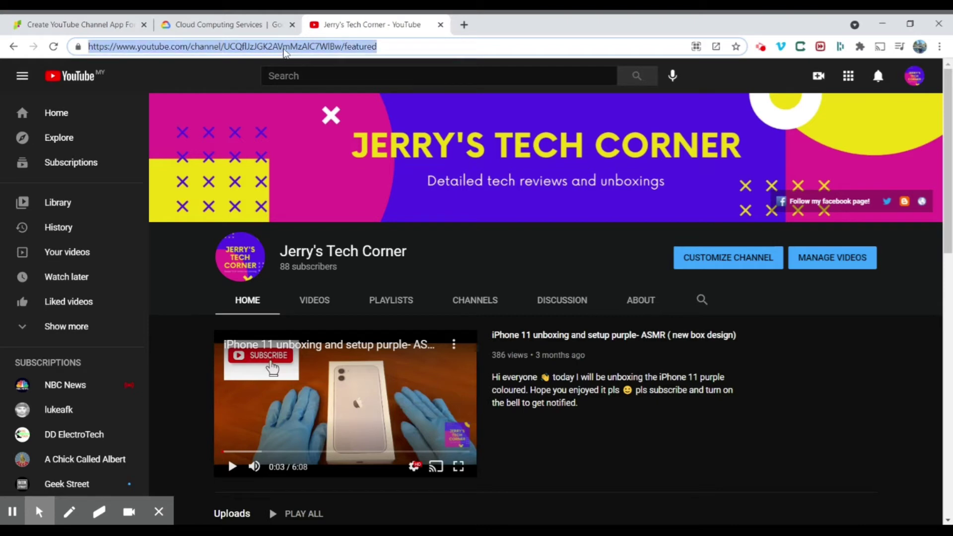
pyautogui.click(285, 50)
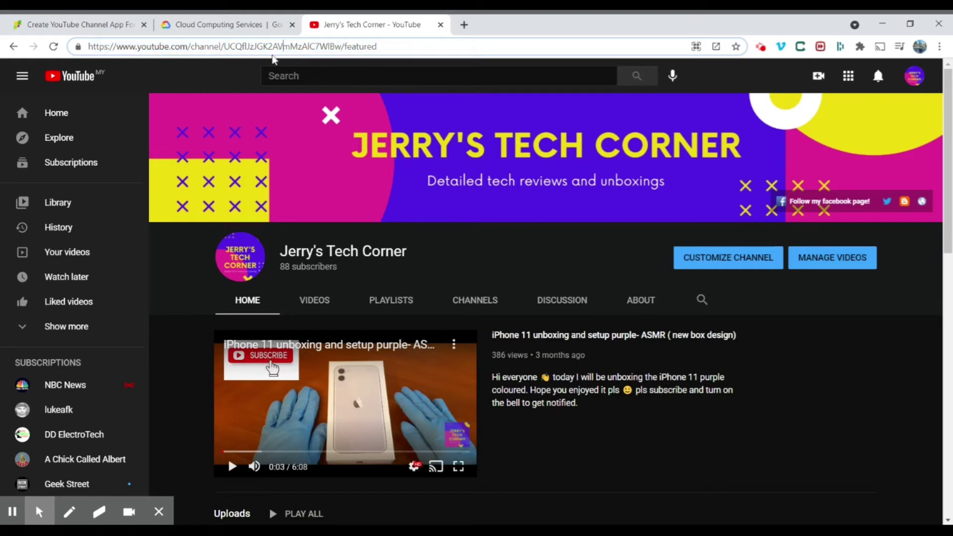
pyautogui.click(242, 66)
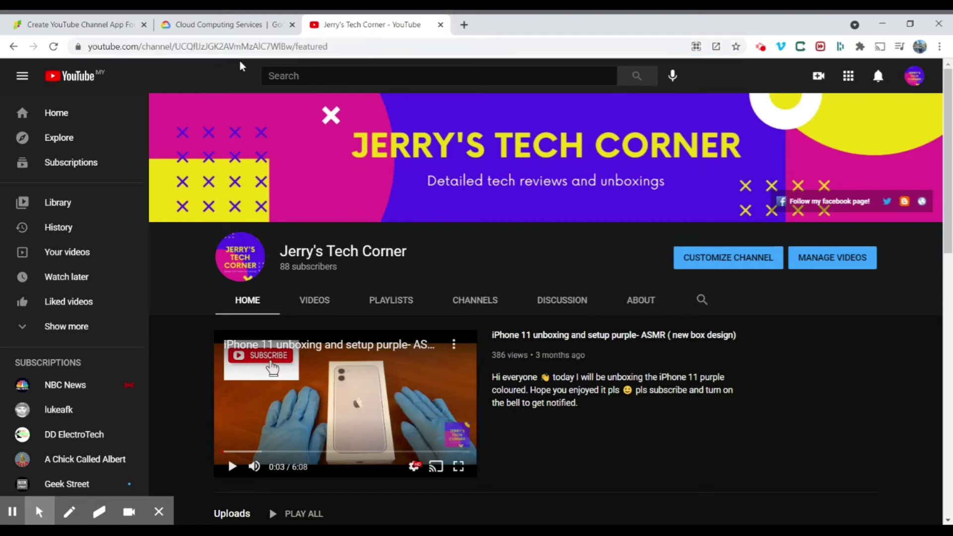
pyautogui.click(86, 24)
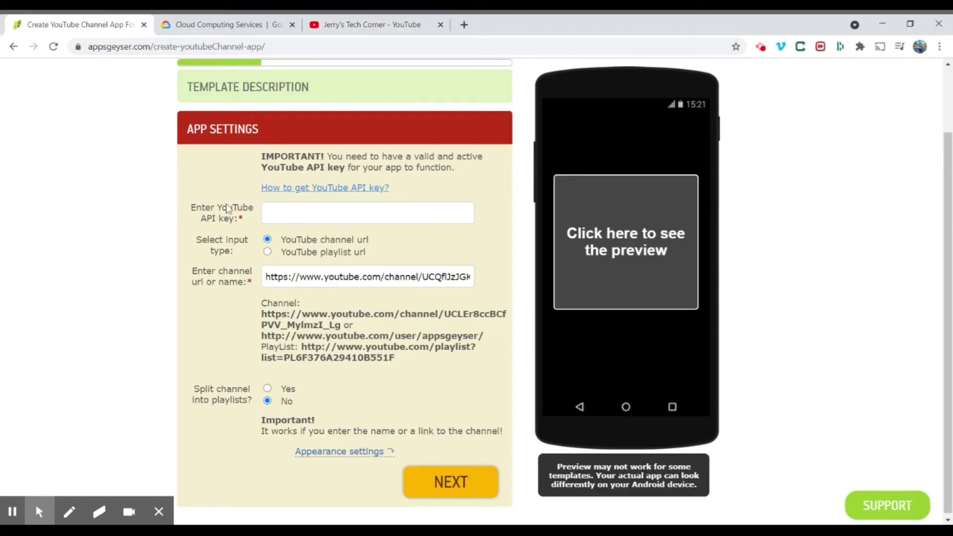
# Open the Google Cloud Console from the Google Cloud website.
pyautogui.click(221, 20)
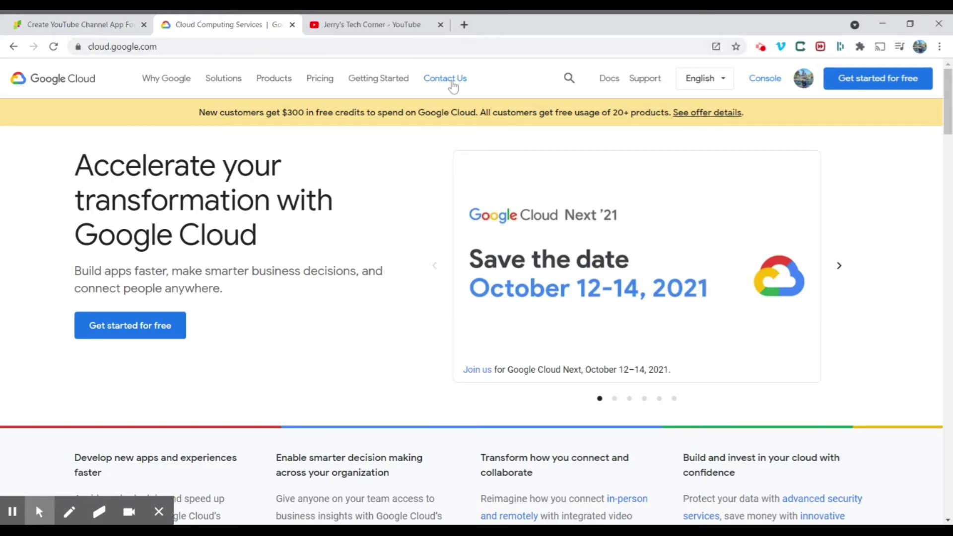
pyautogui.click(765, 85)
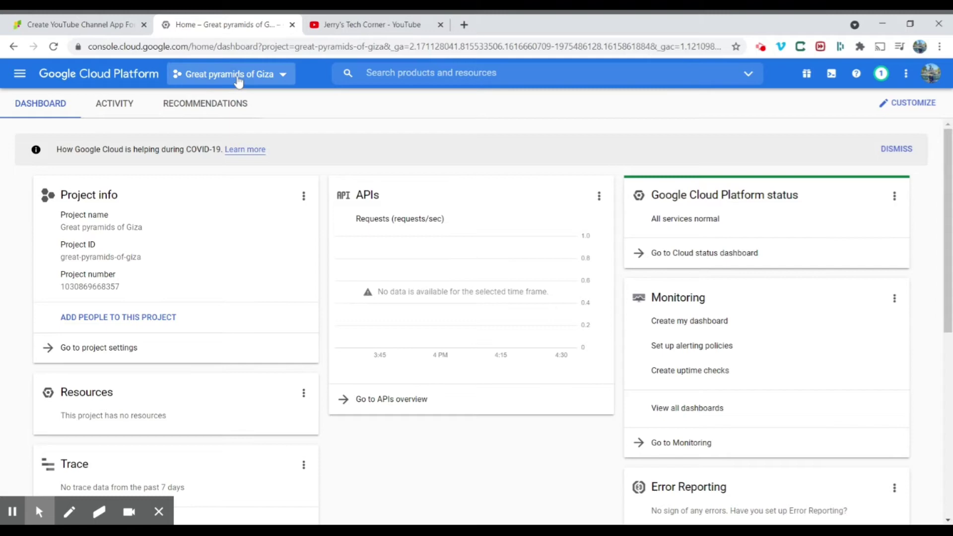
# Create a Google Cloud project named 'My YouTube channel app' and switch to it.
pyautogui.click(239, 82)
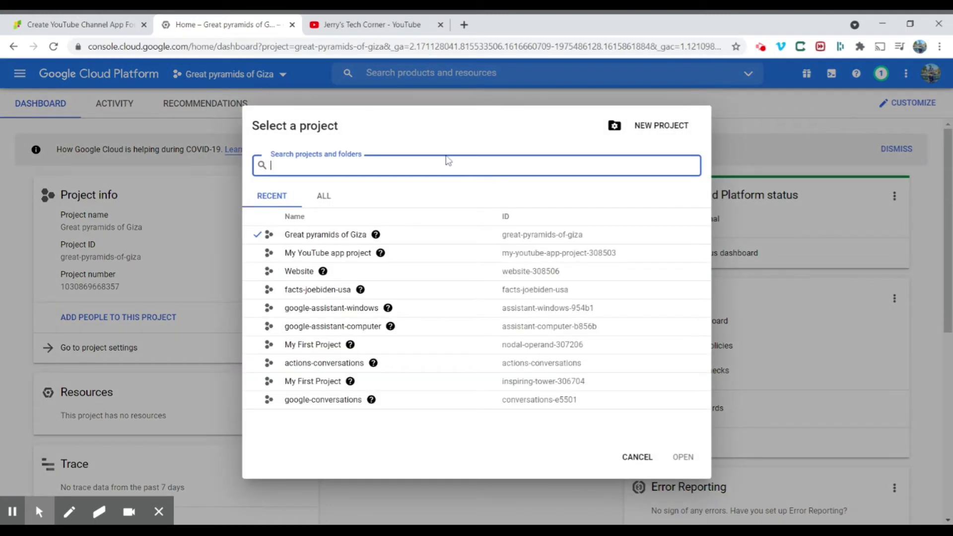
pyautogui.click(653, 128)
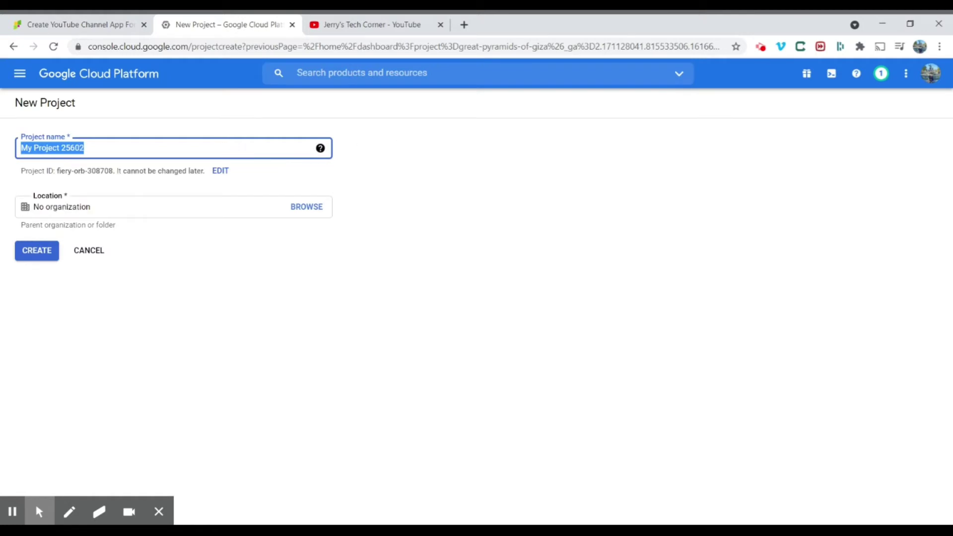
pyautogui.press('BackSpace')
pyautogui.write('My Yo')
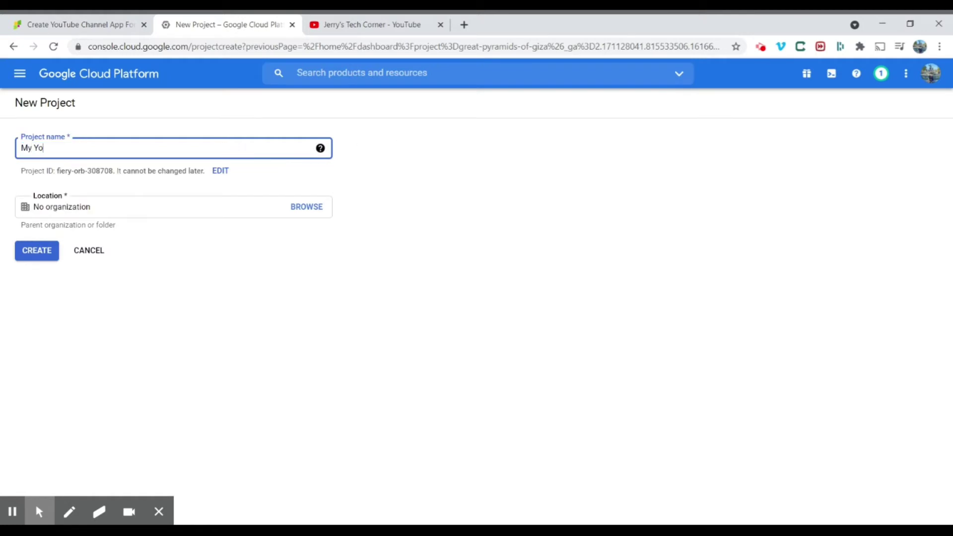
pyautogui.write('uTube channel app')
pyautogui.click(42, 250)
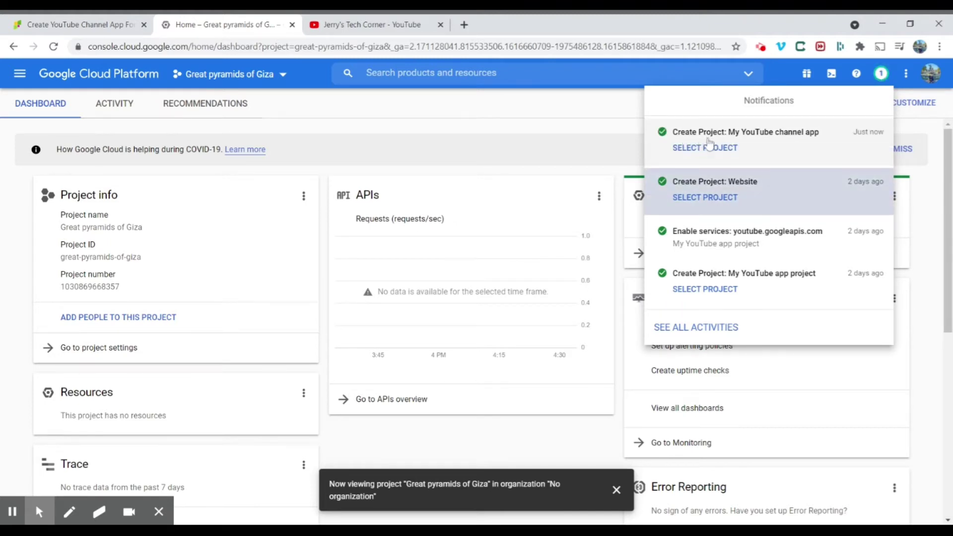
pyautogui.click(707, 149)
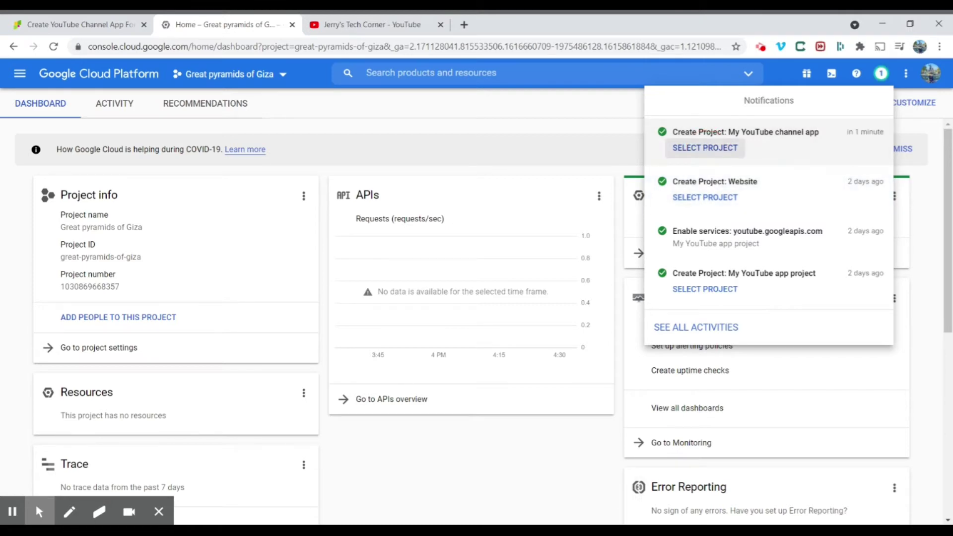
pyautogui.click(706, 148)
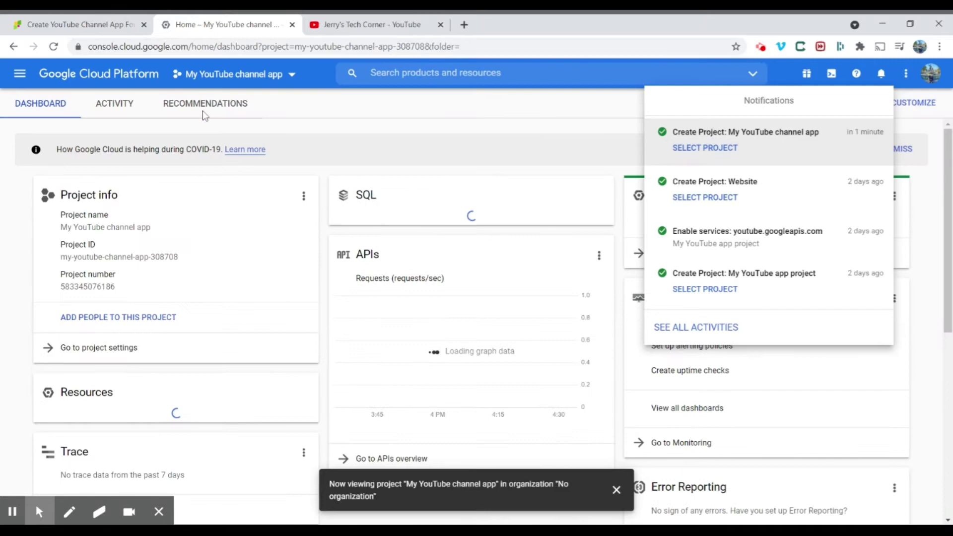
# Search the API Library for 'youtube' and open YouTube Data API v3.
pyautogui.click(24, 77)
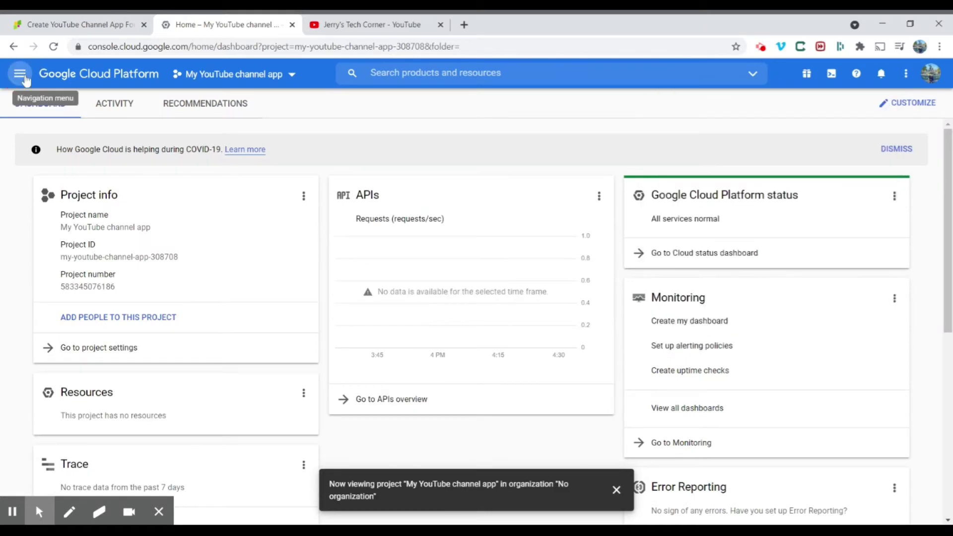
pyautogui.click(26, 81)
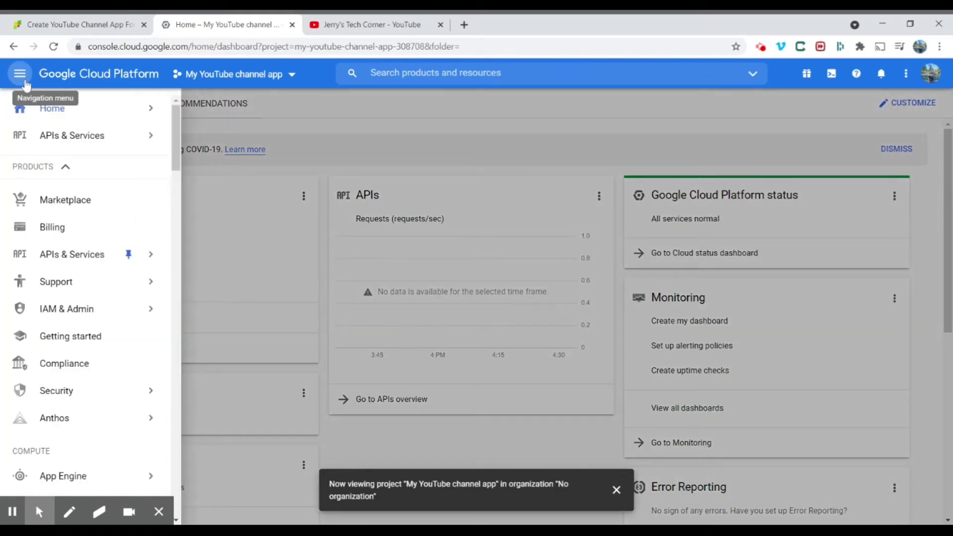
pyautogui.moveTo(20, 141)
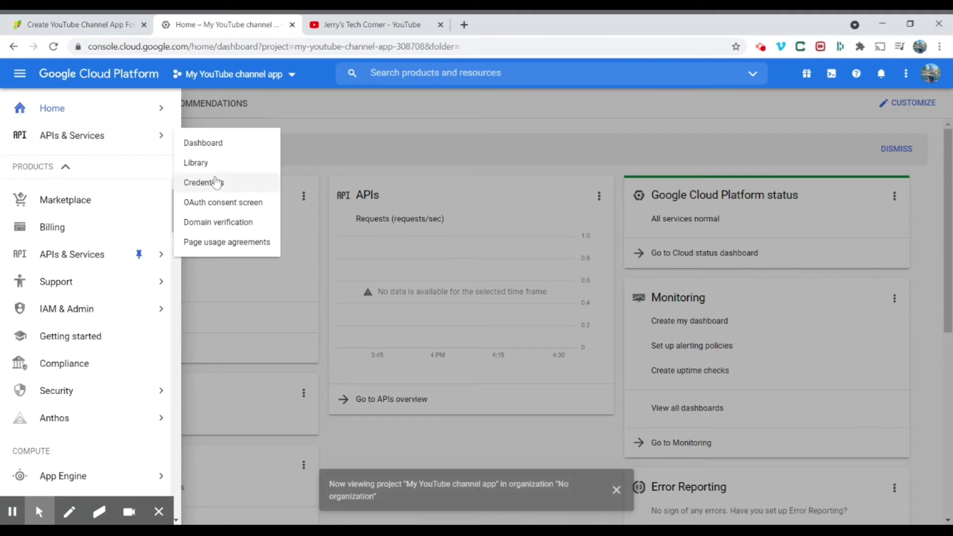
pyautogui.click(201, 163)
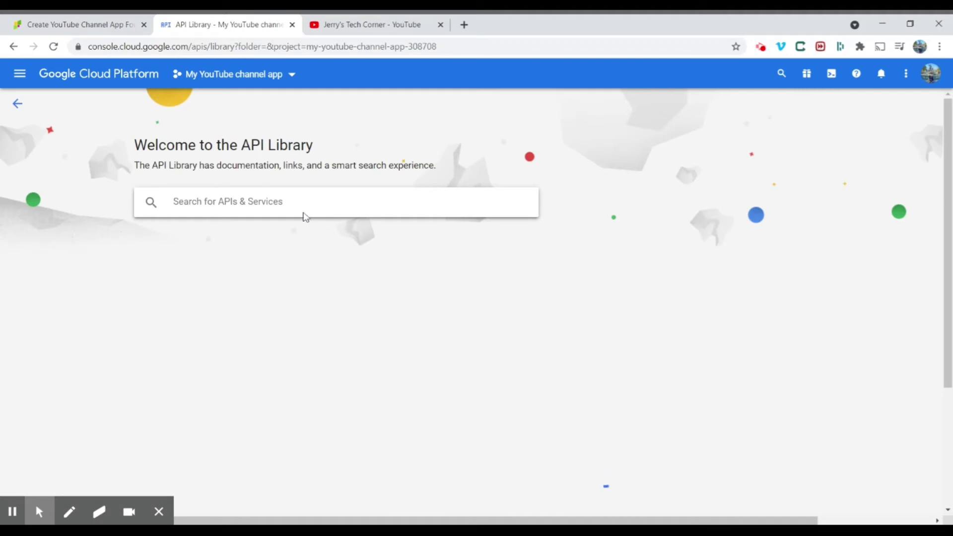
pyautogui.write('y')
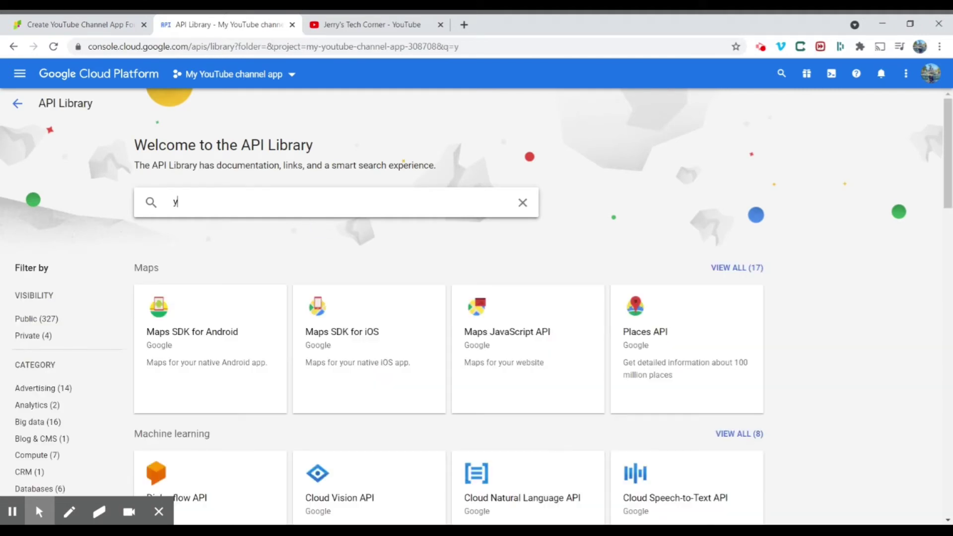
pyautogui.write('outube')
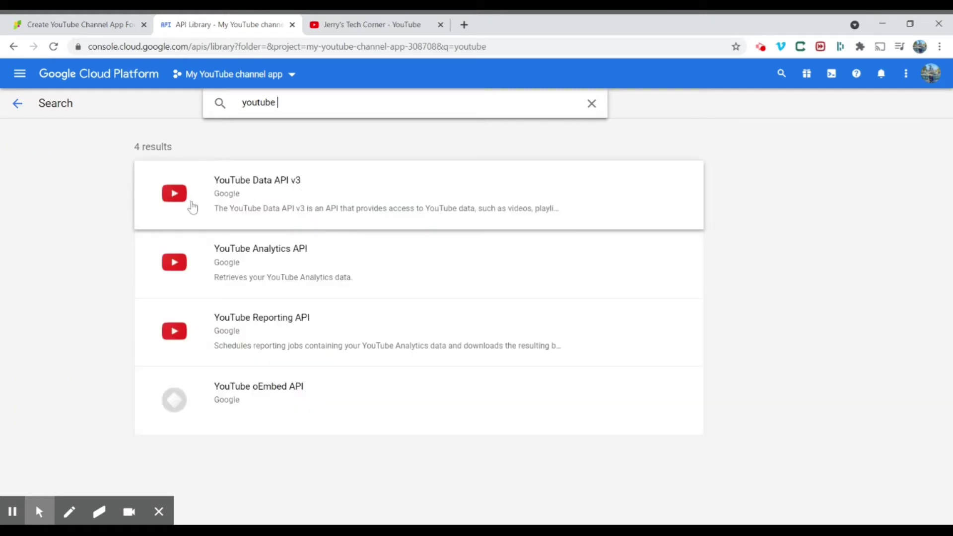
pyautogui.click(240, 191)
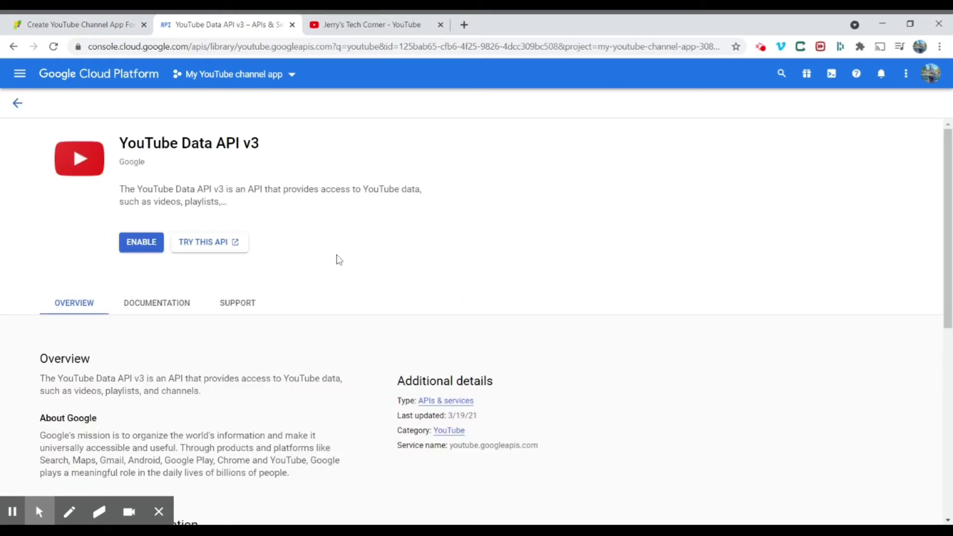
# Enable YouTube Data API v3 and start creating credentials for it.
pyautogui.click(153, 245)
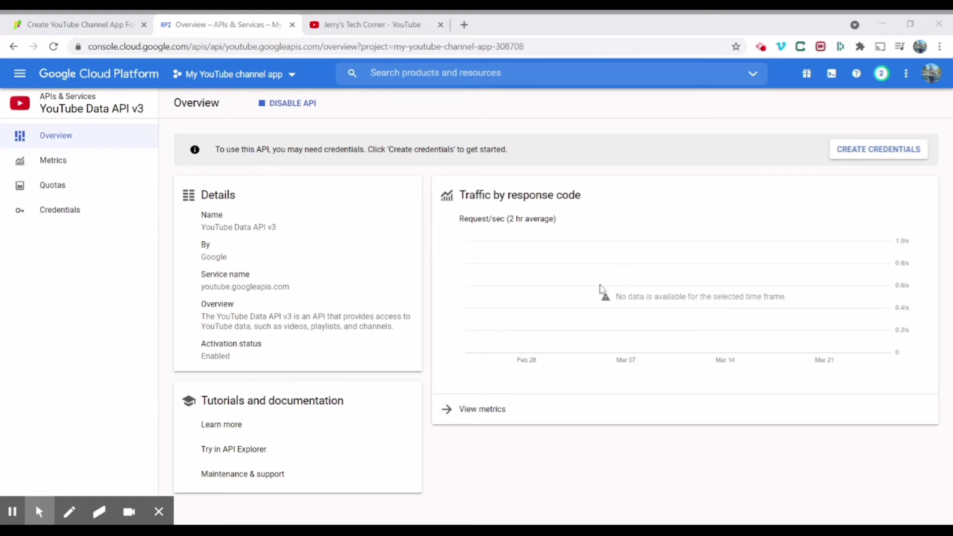
pyautogui.click(873, 154)
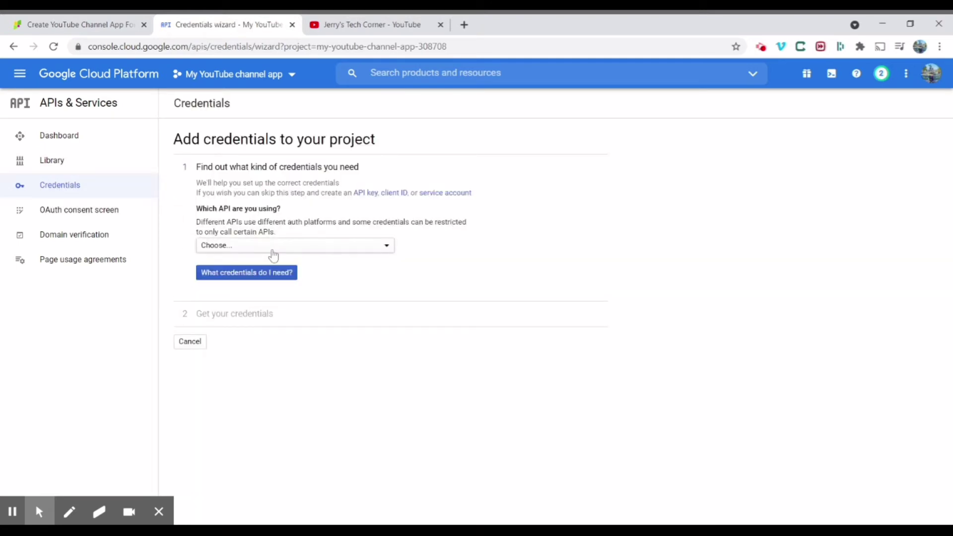
# Generate an API key for YouTube Data API v3 called from Android with public data, then copy it.
pyautogui.click(274, 255)
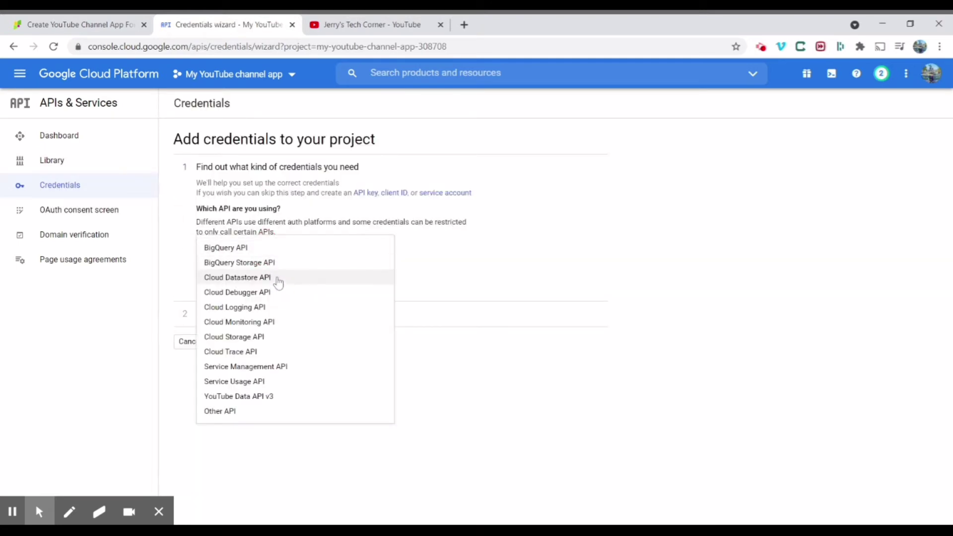
pyautogui.click(283, 402)
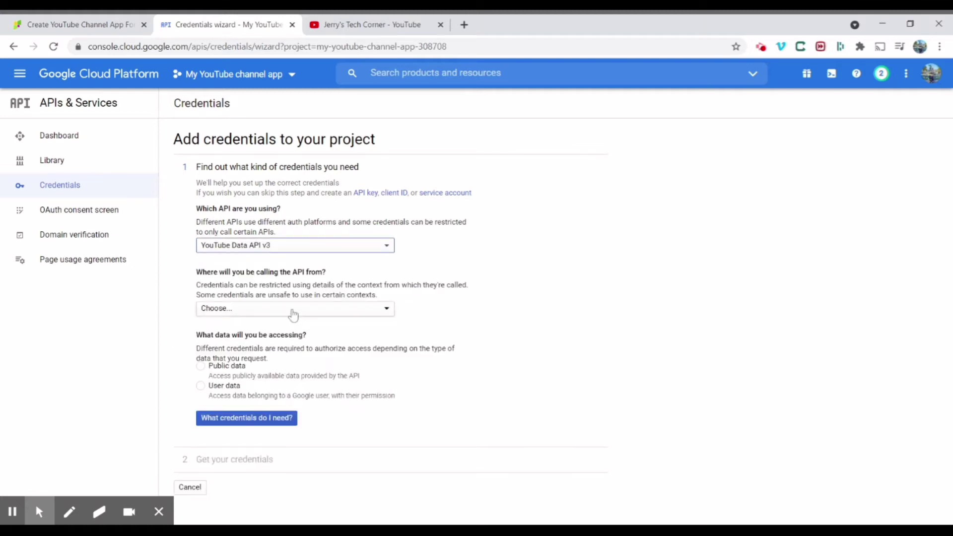
pyautogui.click(292, 312)
pyautogui.click(281, 341)
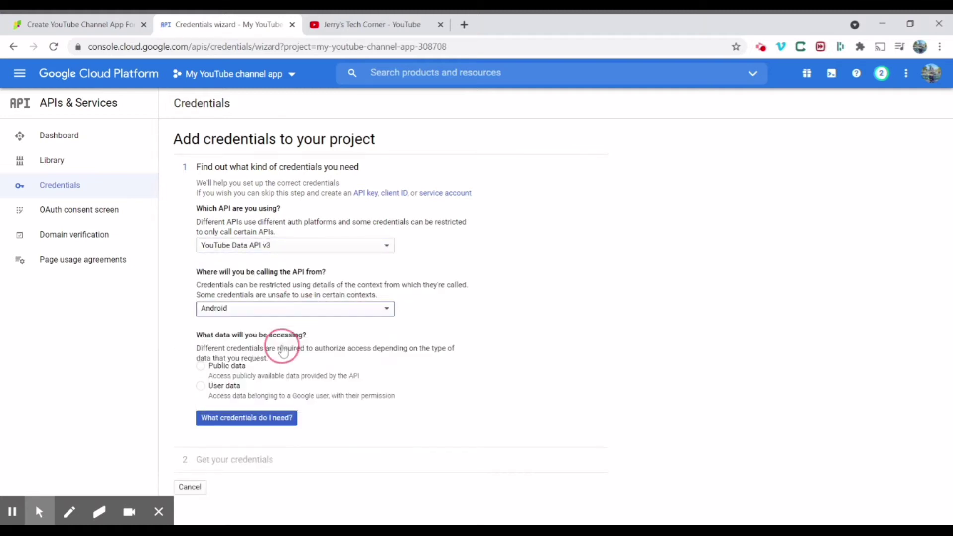
pyautogui.click(200, 368)
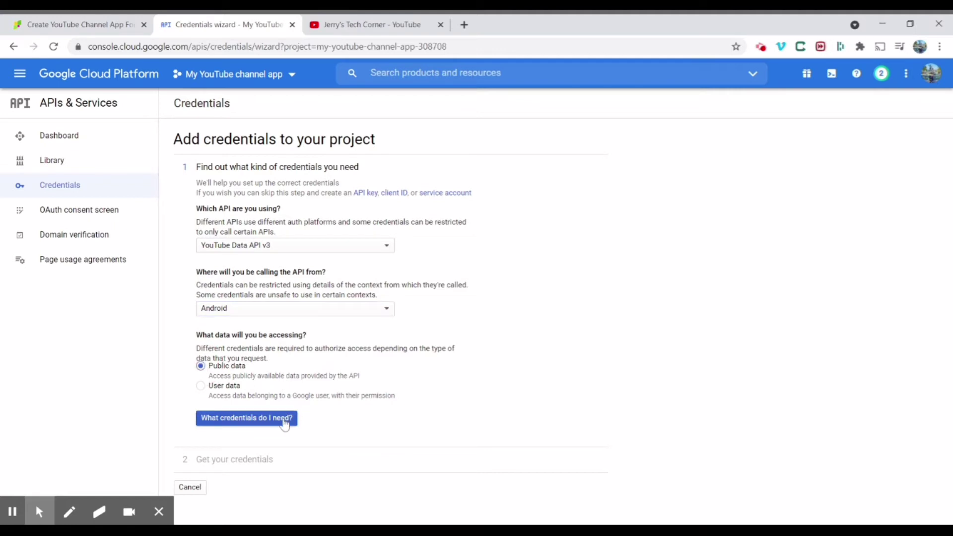
pyautogui.click(272, 421)
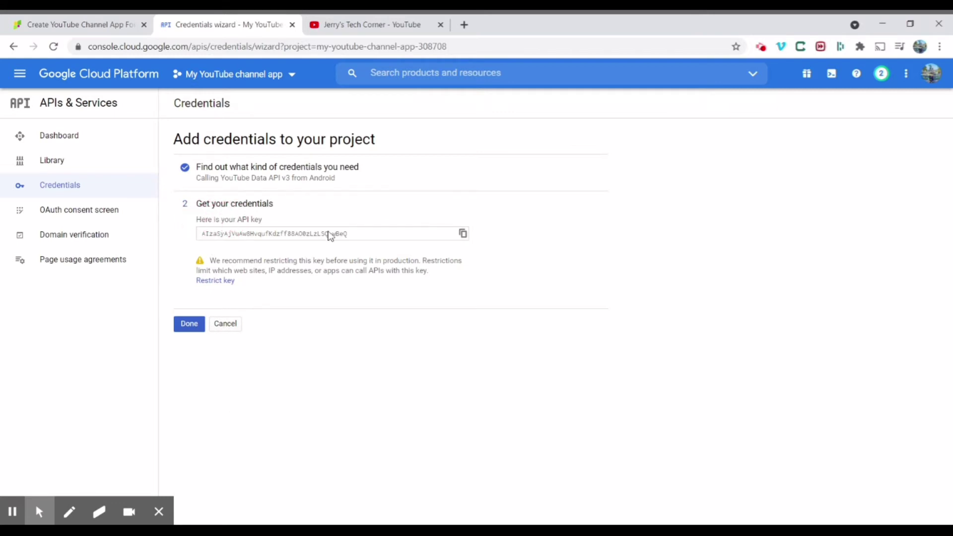
pyautogui.click(463, 234)
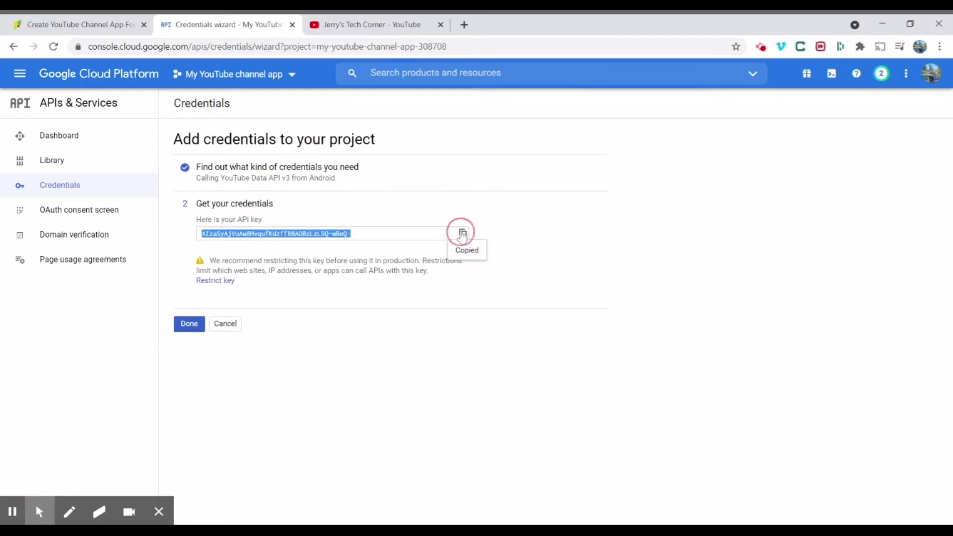
# Paste the YouTube API key into the app settings and load the channel's videos in the phone preview.
pyautogui.click(94, 24)
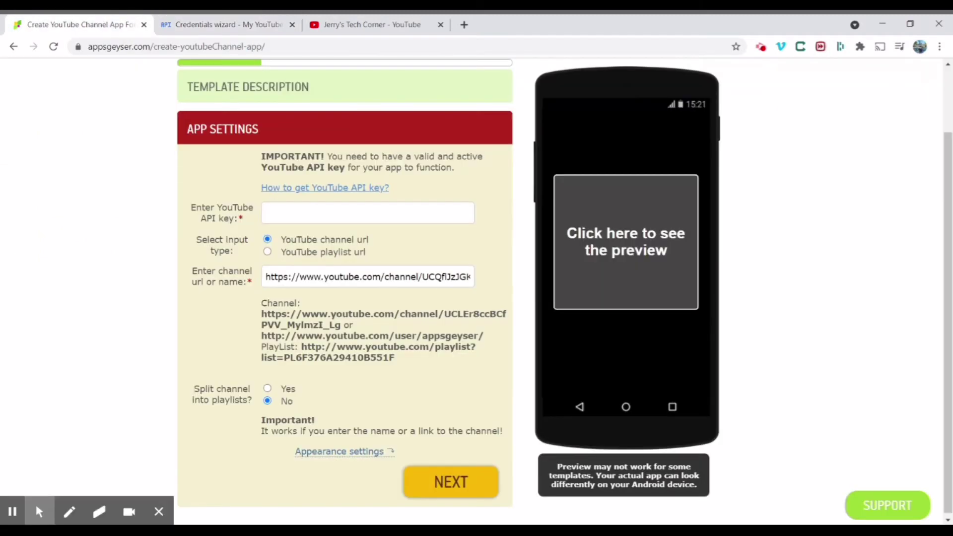
pyautogui.click(311, 212)
pyautogui.hotkey('ctrl', 'v')
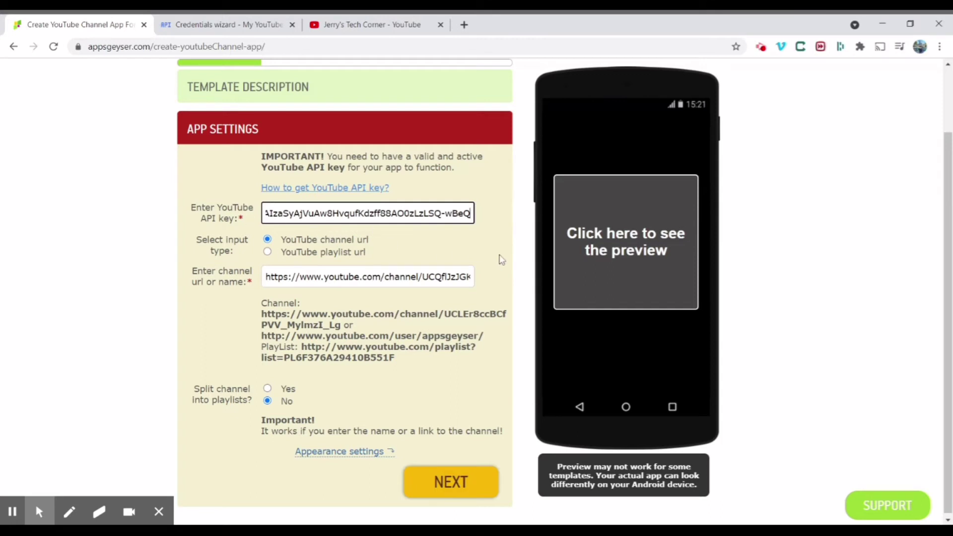
pyautogui.click(481, 249)
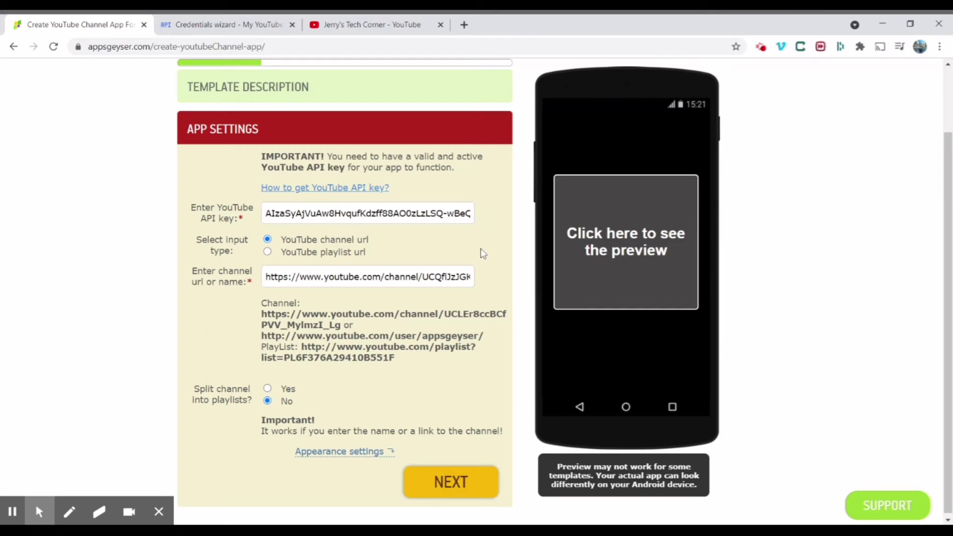
pyautogui.click(604, 256)
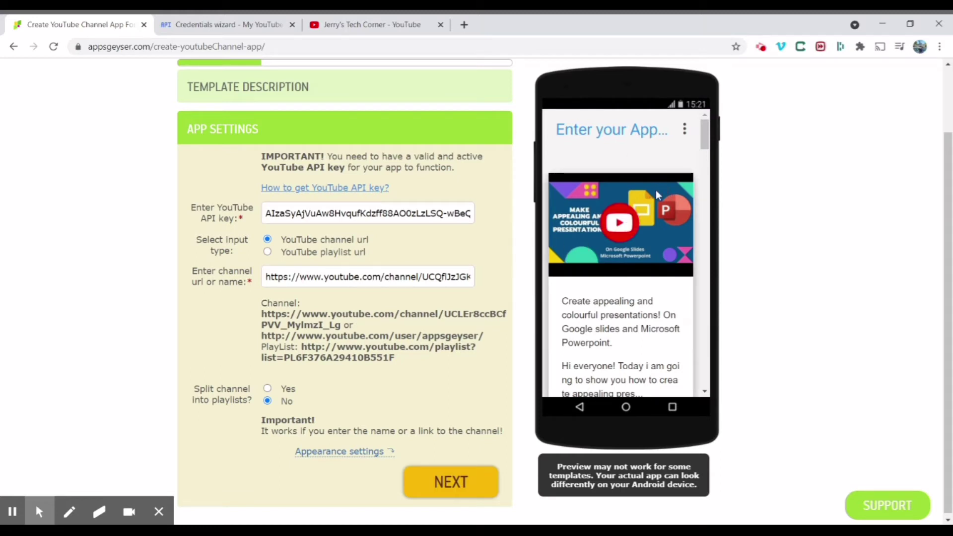
pyautogui.moveTo(705, 130); pyautogui.dragTo(714, 113)
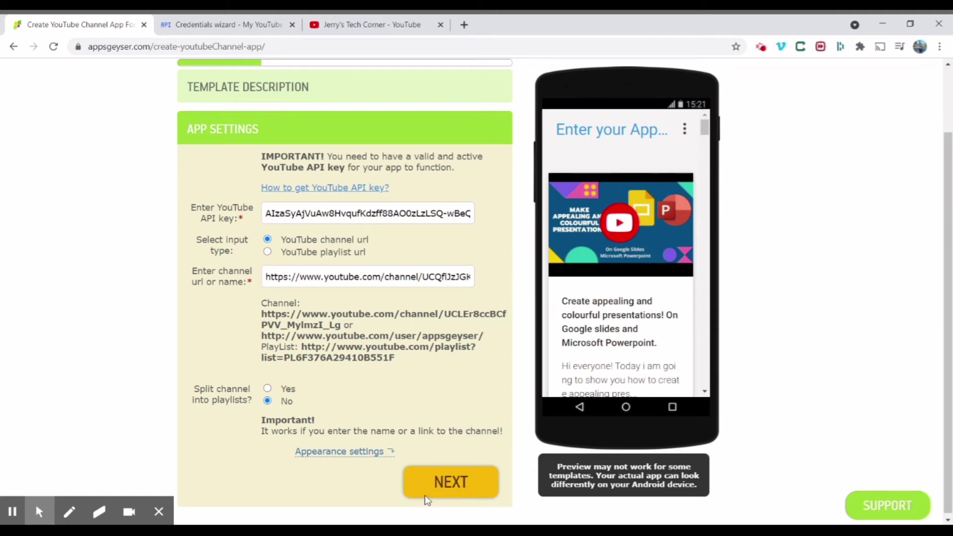
# Set the app's primary colour to purple (a222f2) and advance to the App Name step.
pyautogui.click(354, 453)
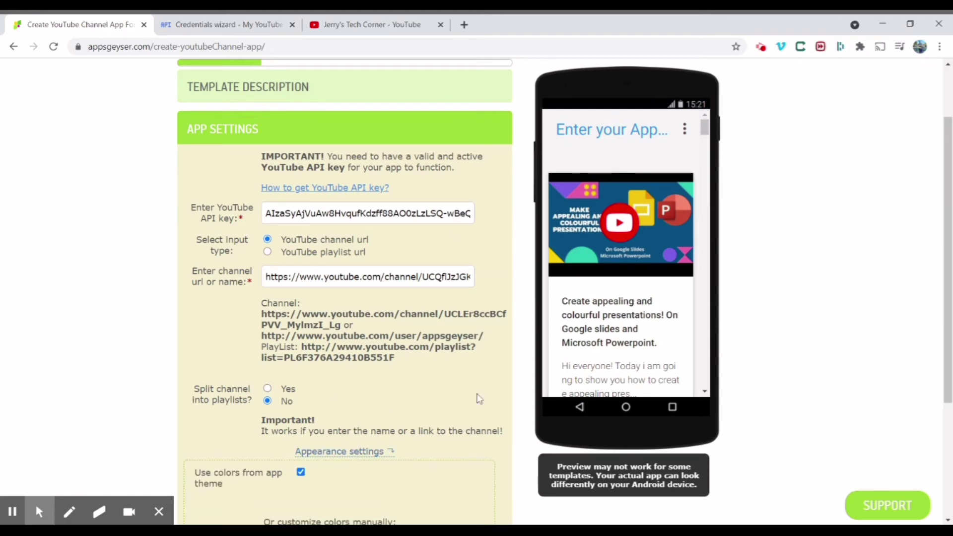
pyautogui.moveTo(947, 183); pyautogui.dragTo(948, 308)
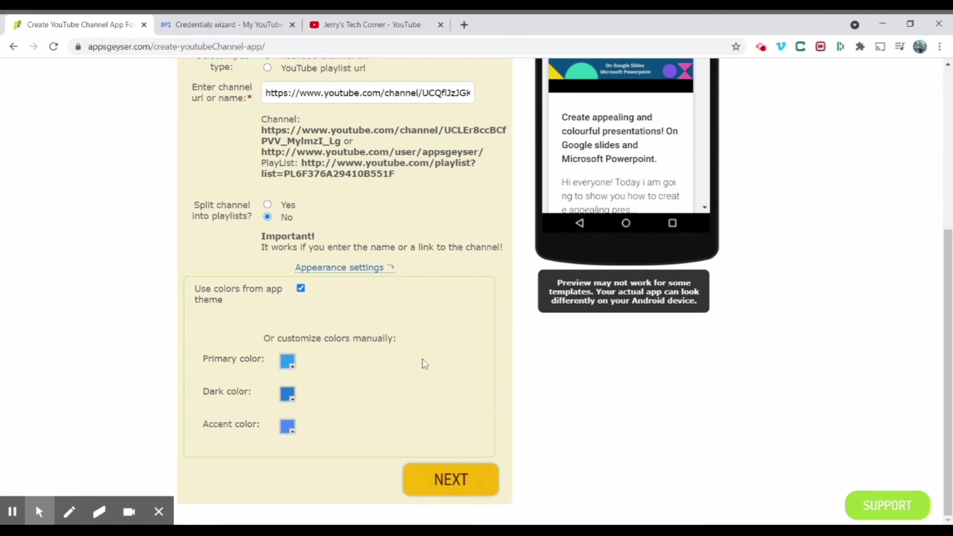
pyautogui.click(288, 360)
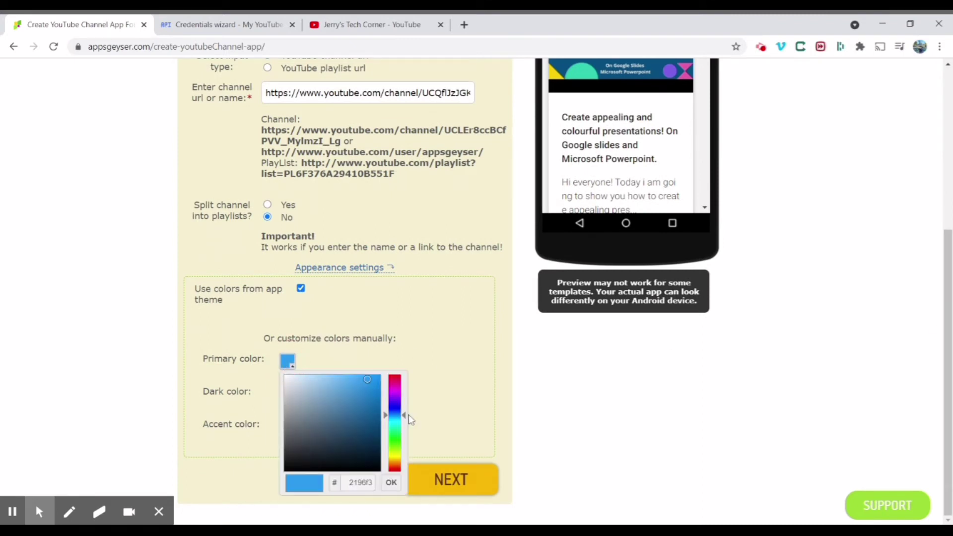
pyautogui.click(397, 396)
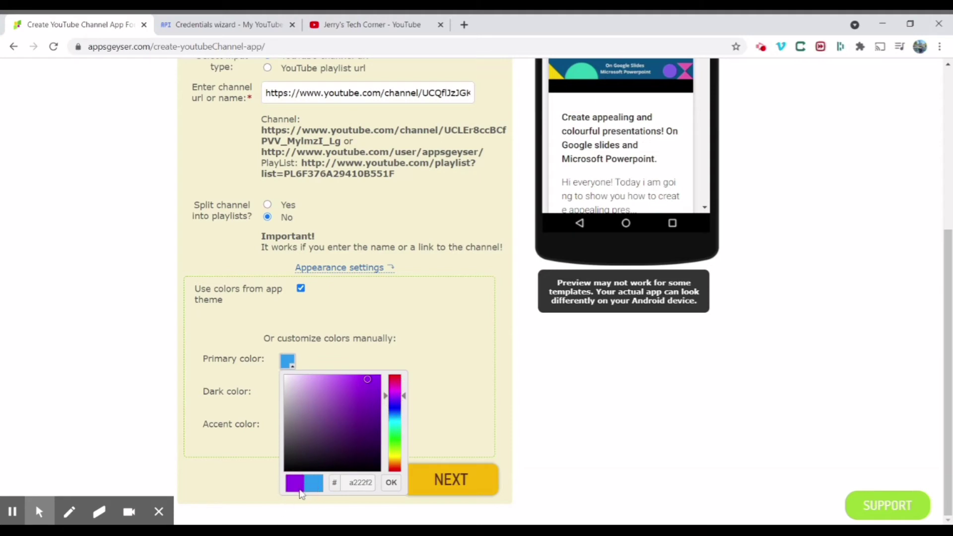
pyautogui.click(385, 481)
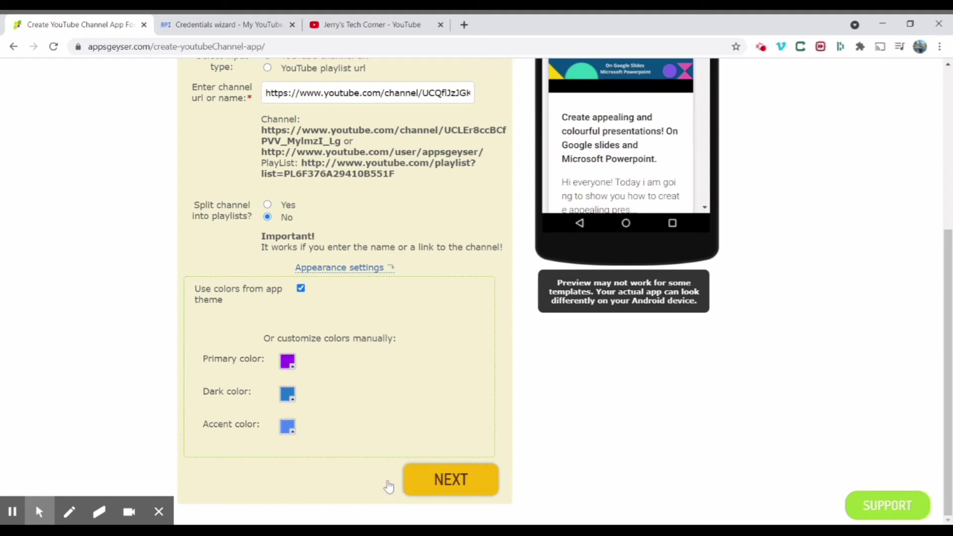
pyautogui.click(475, 482)
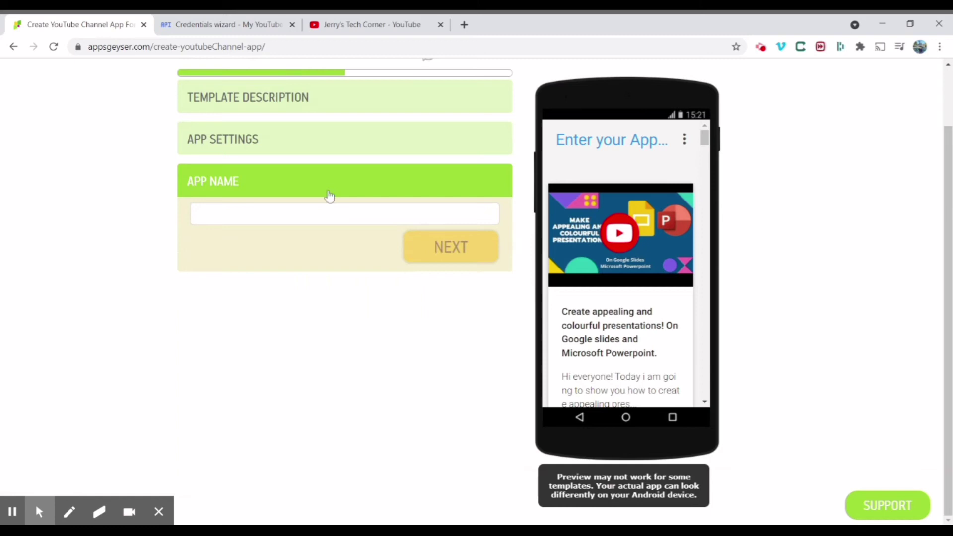
# Enter 'JTC Youtube channel' as the app name and refresh the phone preview to show it.
pyautogui.click(330, 218)
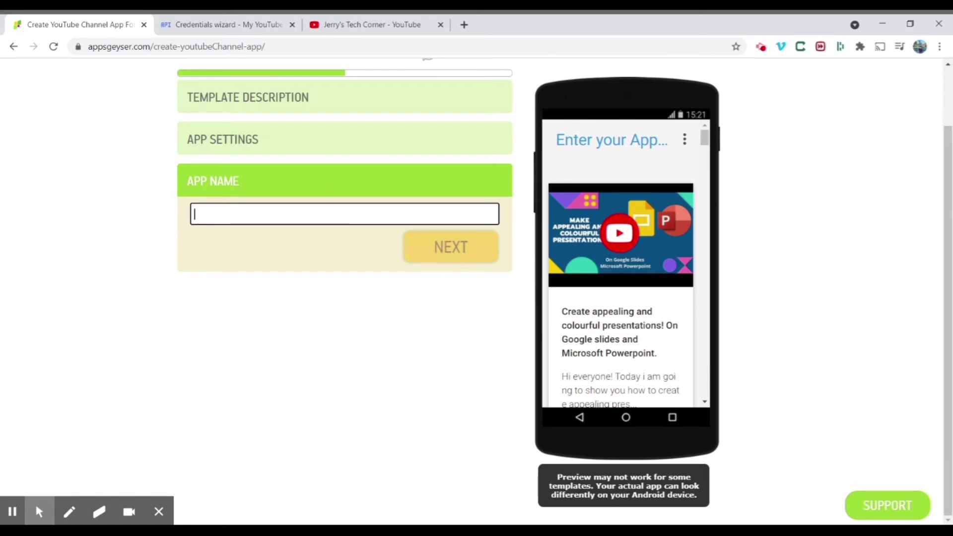
pyautogui.write('JTC')
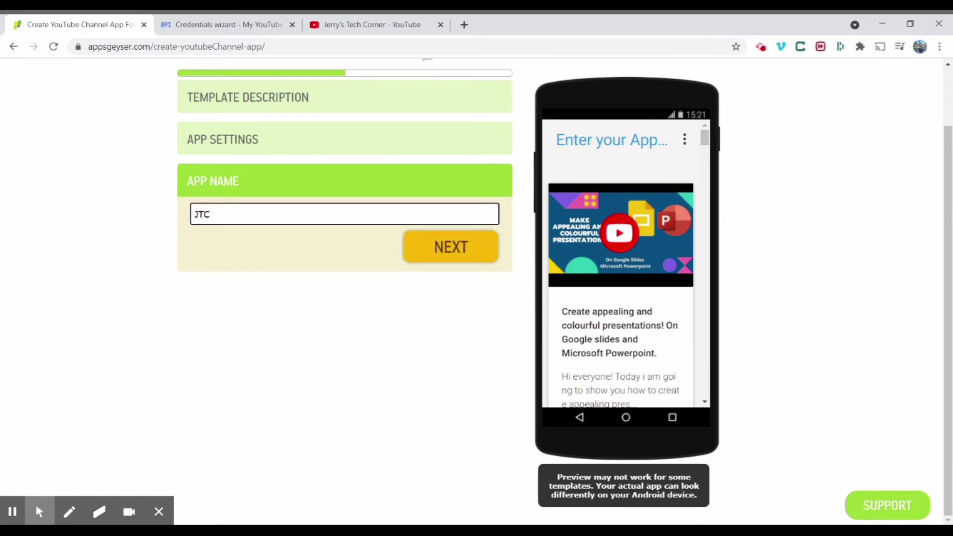
pyautogui.write(' Youtube channel')
pyautogui.click(228, 214)
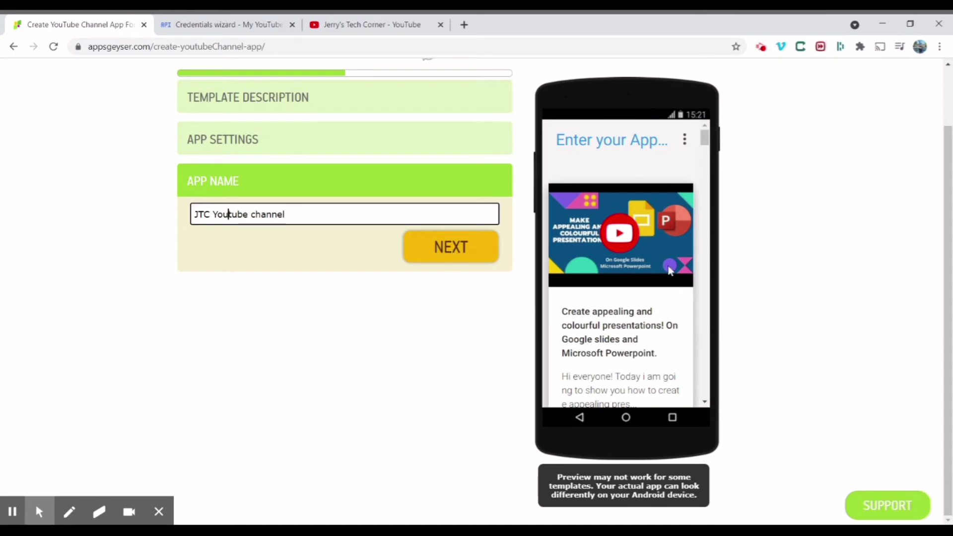
pyautogui.moveTo(947, 211); pyautogui.dragTo(946, 149)
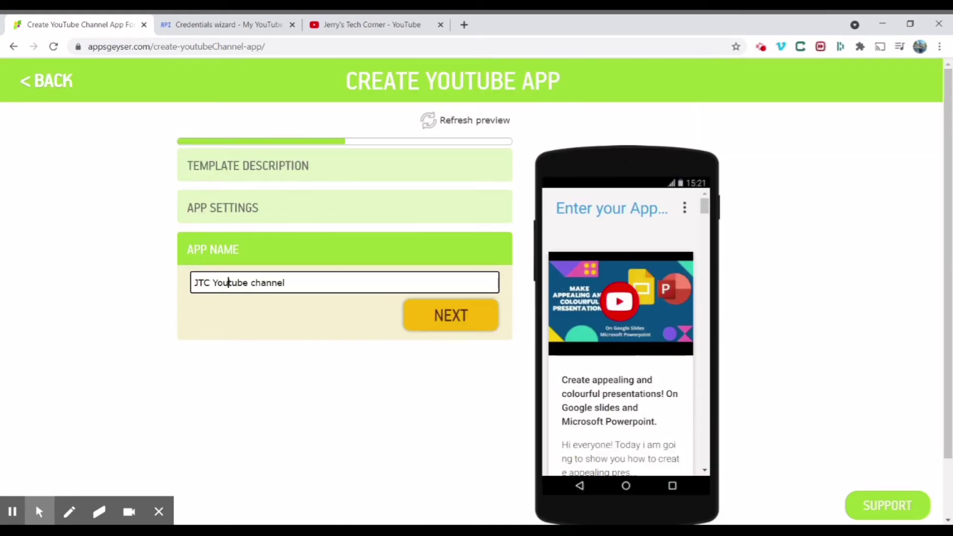
pyautogui.click(462, 127)
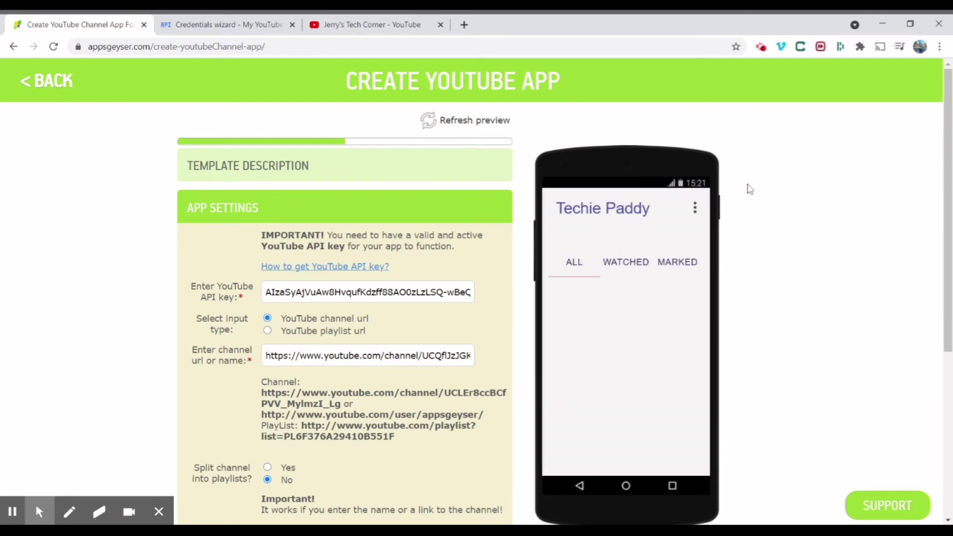
pyautogui.moveTo(947, 188); pyautogui.dragTo(946, 329)
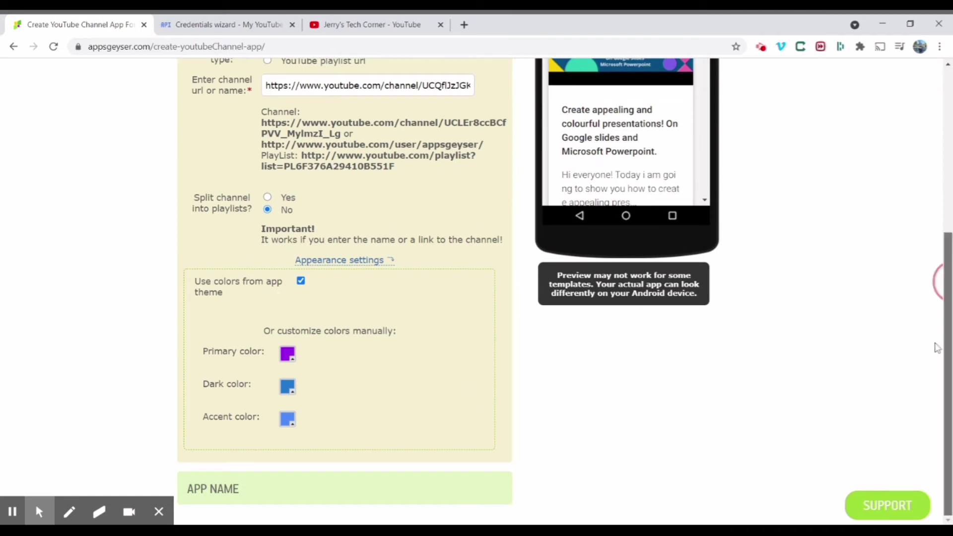
pyautogui.click(298, 482)
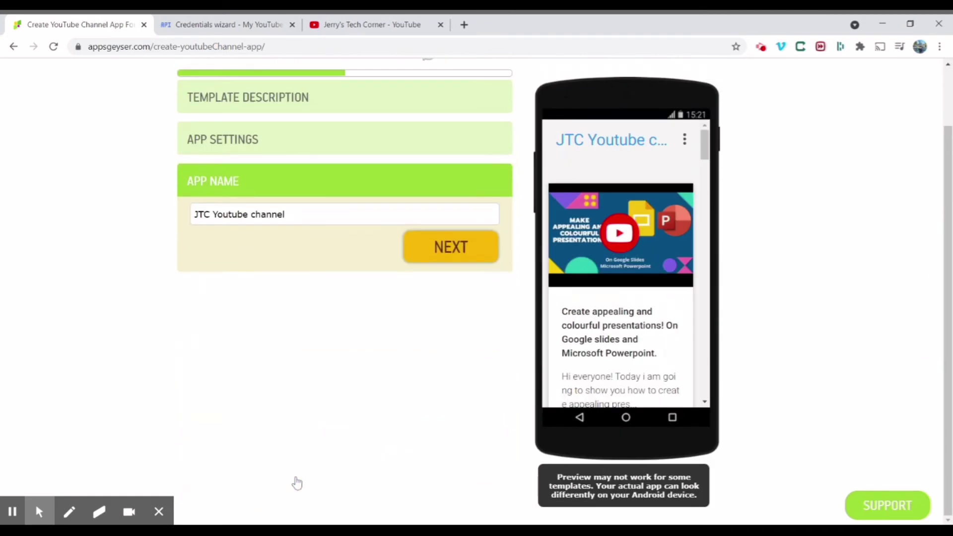
# Upload and crop the Jerry's Tech Corner logo as a custom icon, then create the app.
pyautogui.click(443, 257)
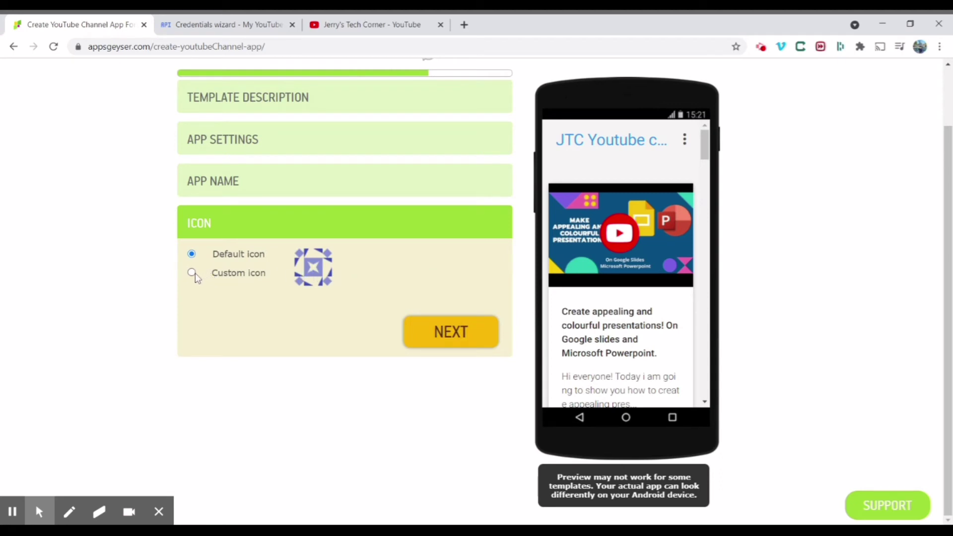
pyautogui.click(192, 272)
pyautogui.click(306, 276)
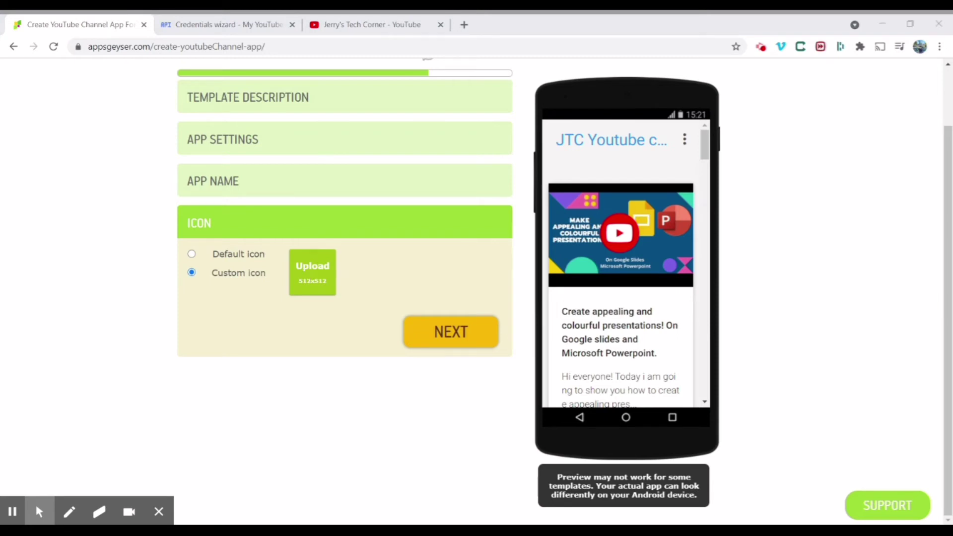
pyautogui.press('Return')
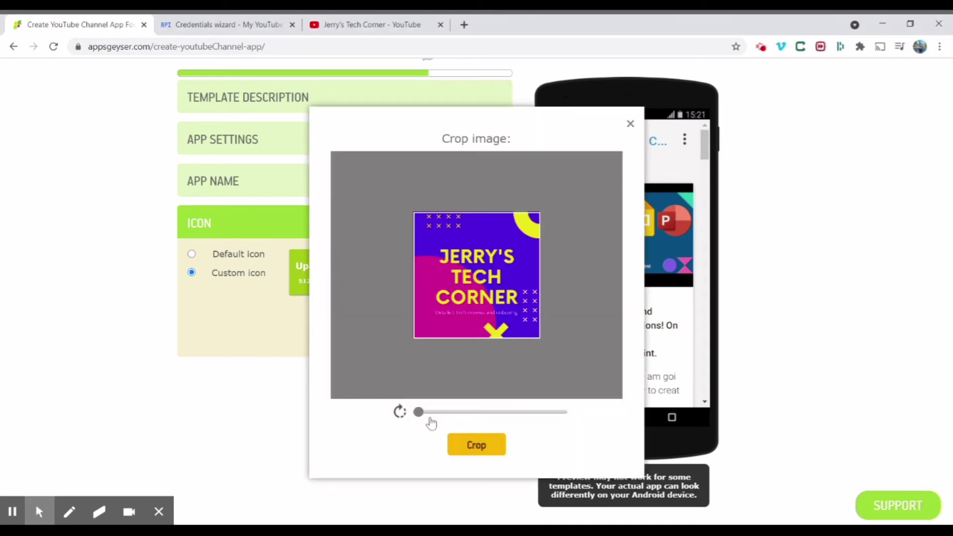
pyautogui.click(470, 445)
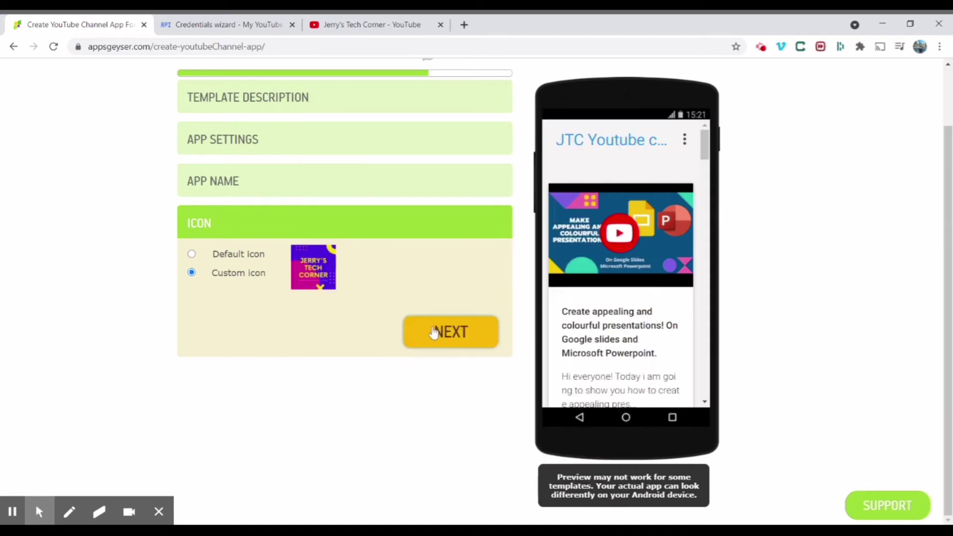
pyautogui.click(427, 342)
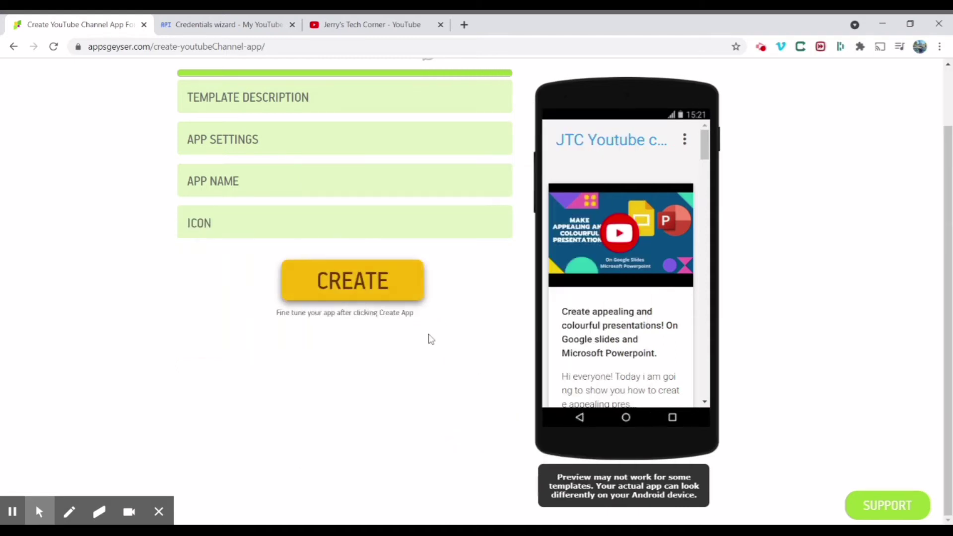
pyautogui.click(371, 290)
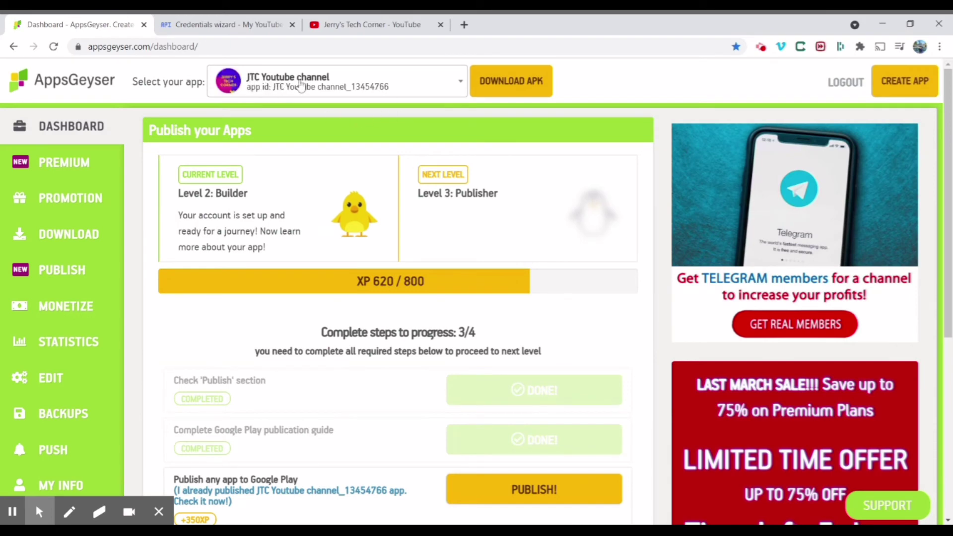
# Open the Download APK page for the JTC Youtube channel app.
pyautogui.click(510, 82)
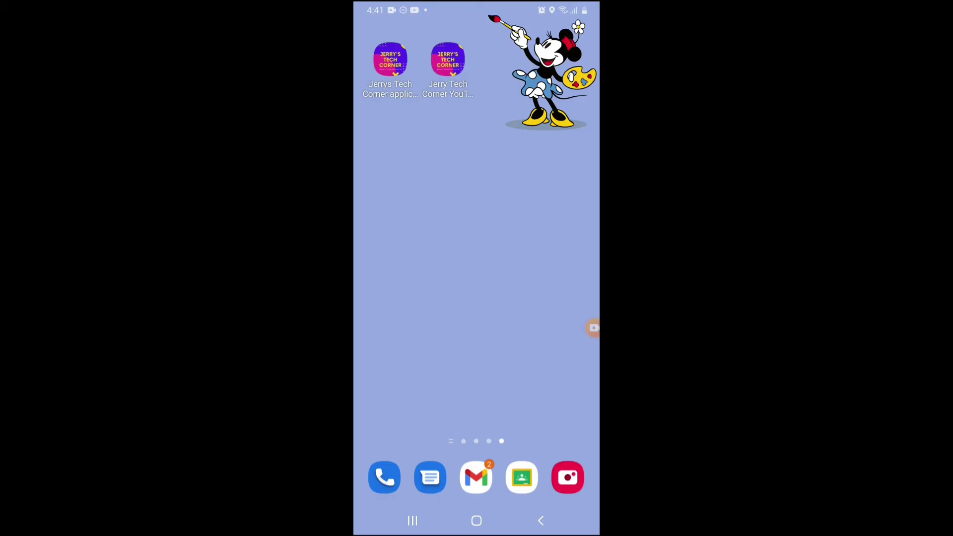
# Launch the Jerry Tech Corner YouTube app on the phone and scroll through its video list.
pyautogui.moveTo(594, 327); pyautogui.dragTo(528, 132)
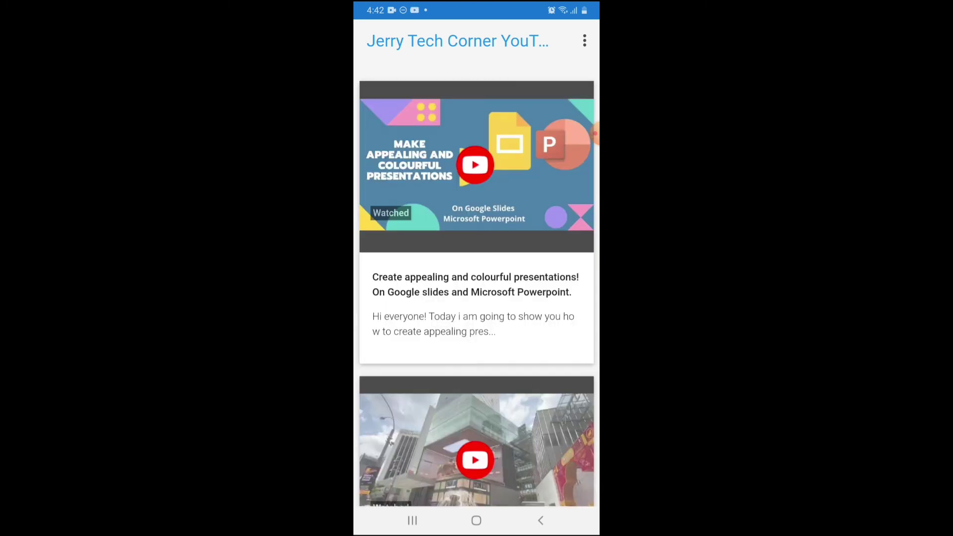
pyautogui.scroll(-3, 476, 269)
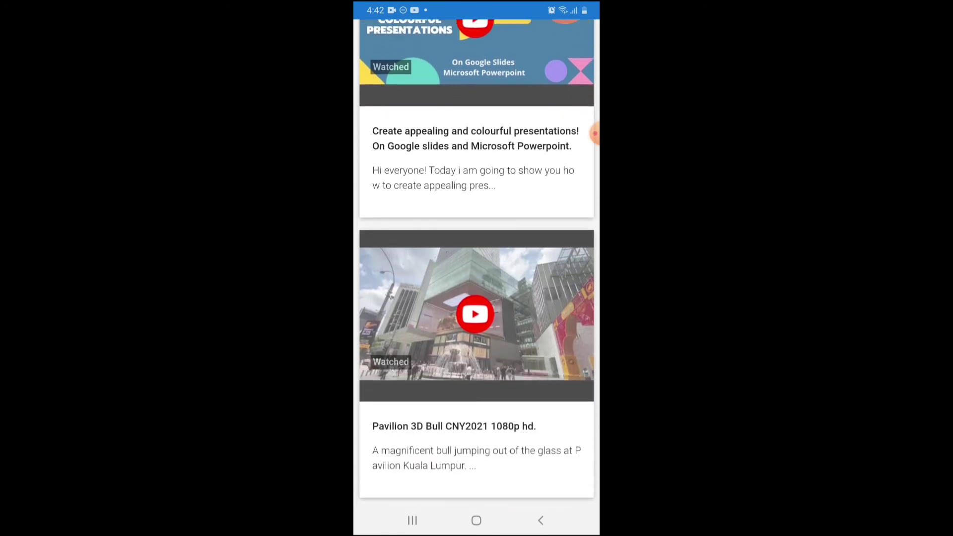
pyautogui.scroll(1, 477, 268)
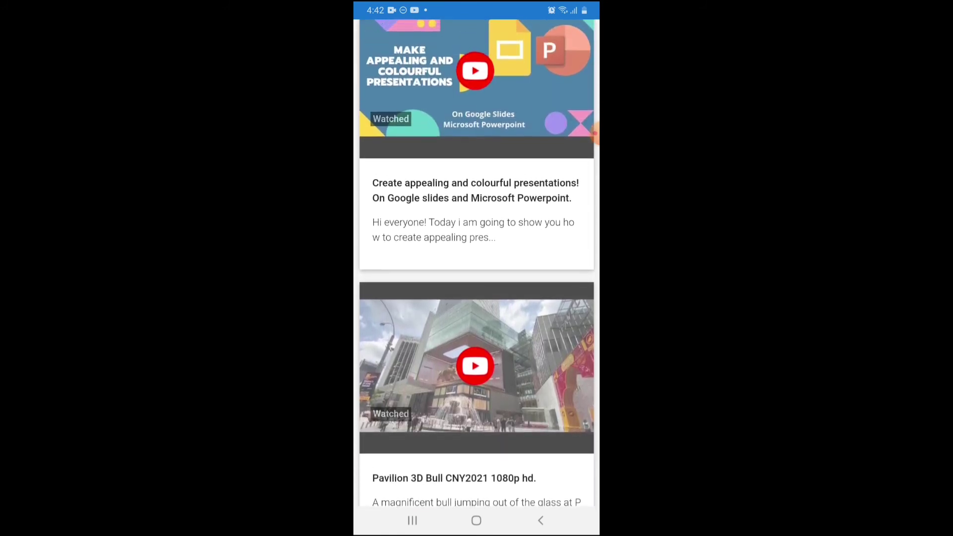
pyautogui.scroll(-2, 477, 268)
pyautogui.scroll(-4, 477, 268)
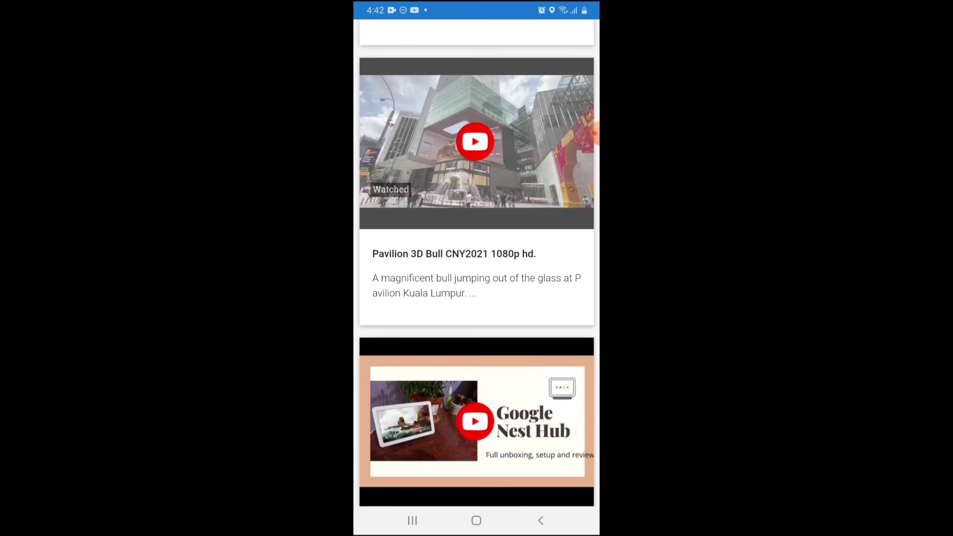
pyautogui.scroll(-12, 477, 269)
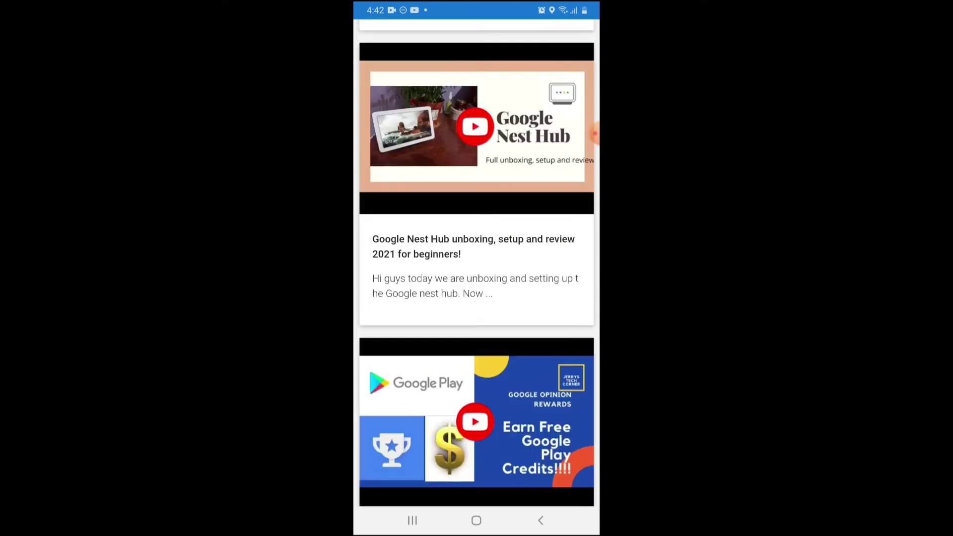
pyautogui.scroll(11, 477, 269)
pyautogui.scroll(9, 477, 268)
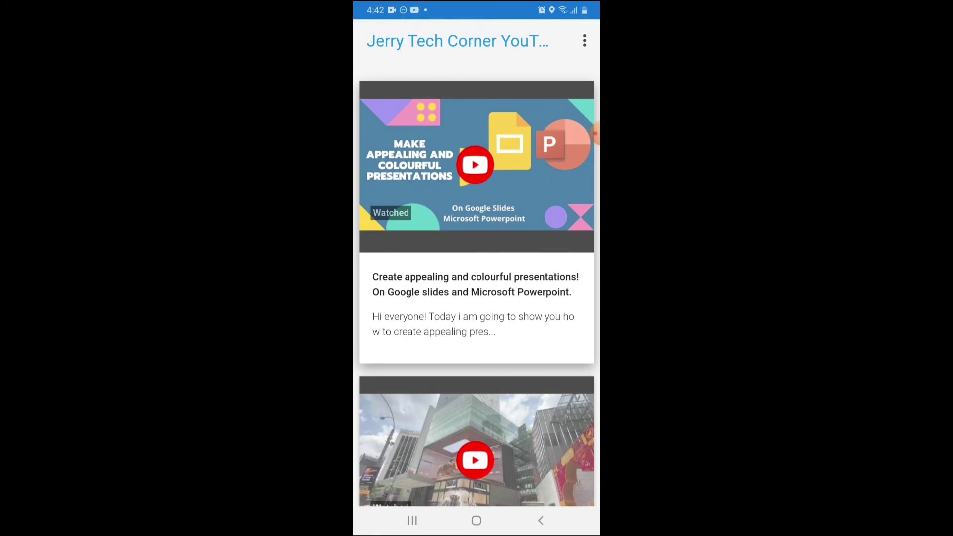
pyautogui.scroll(-2, 477, 269)
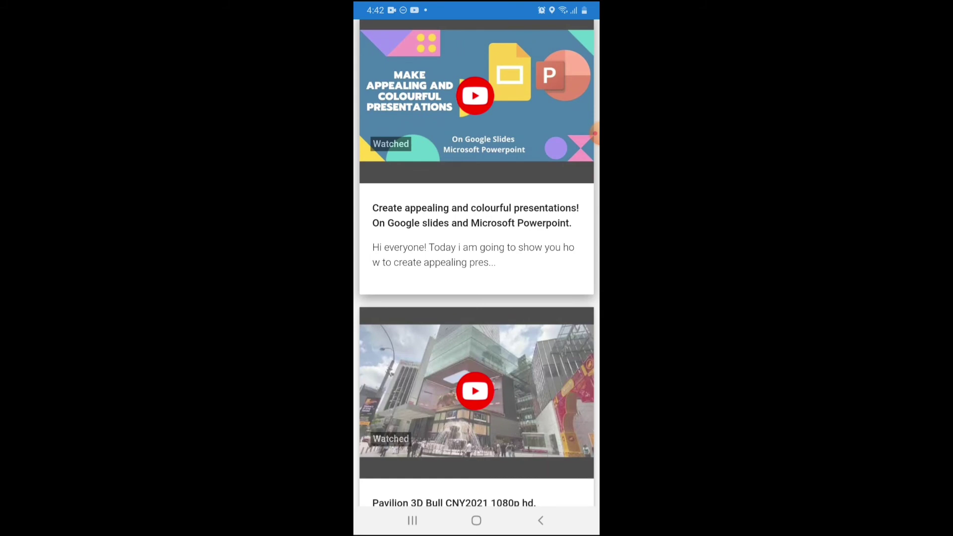
pyautogui.scroll(-5, 477, 268)
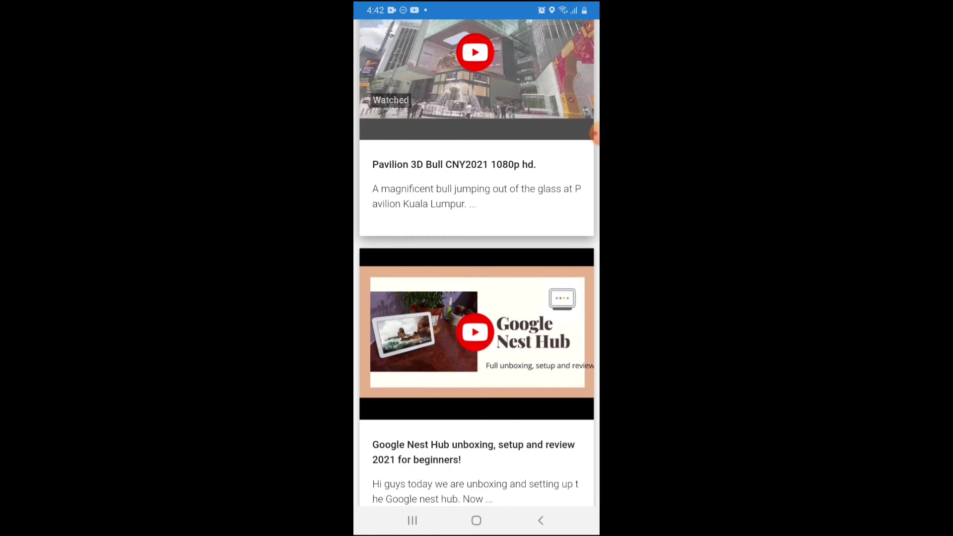
pyautogui.scroll(2, 477, 268)
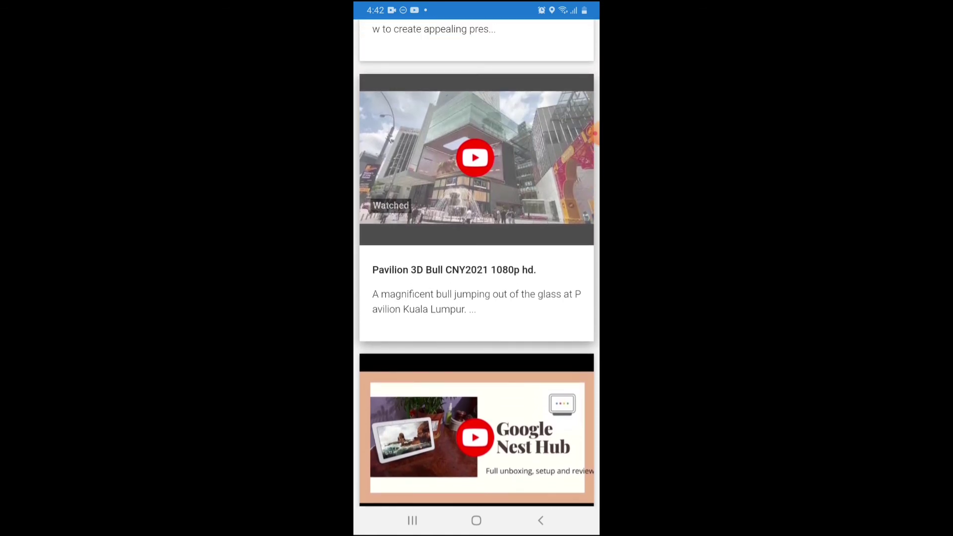
pyautogui.scroll(-2, 477, 268)
pyautogui.scroll(5, 477, 268)
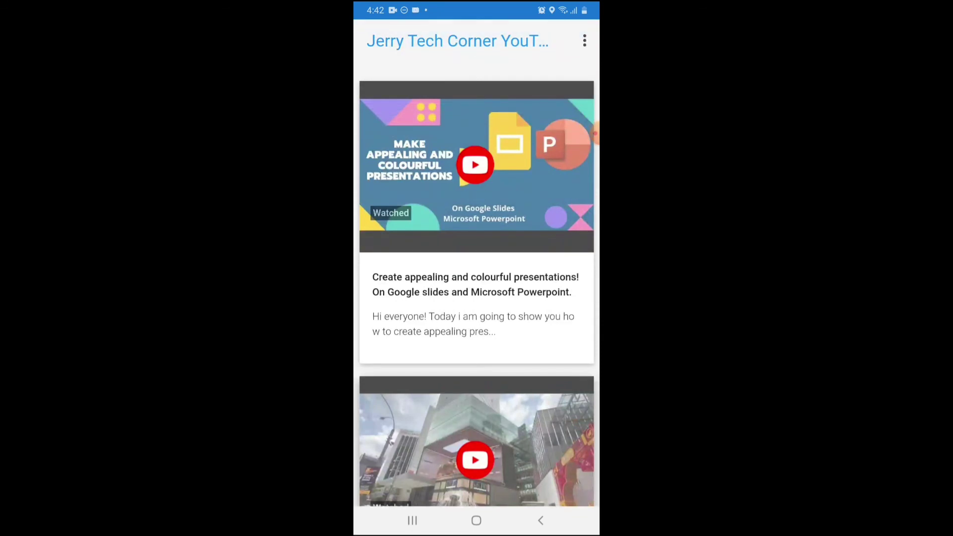
# Open the app's three-dot options menu, then close it without changing anything.
pyautogui.click(585, 40)
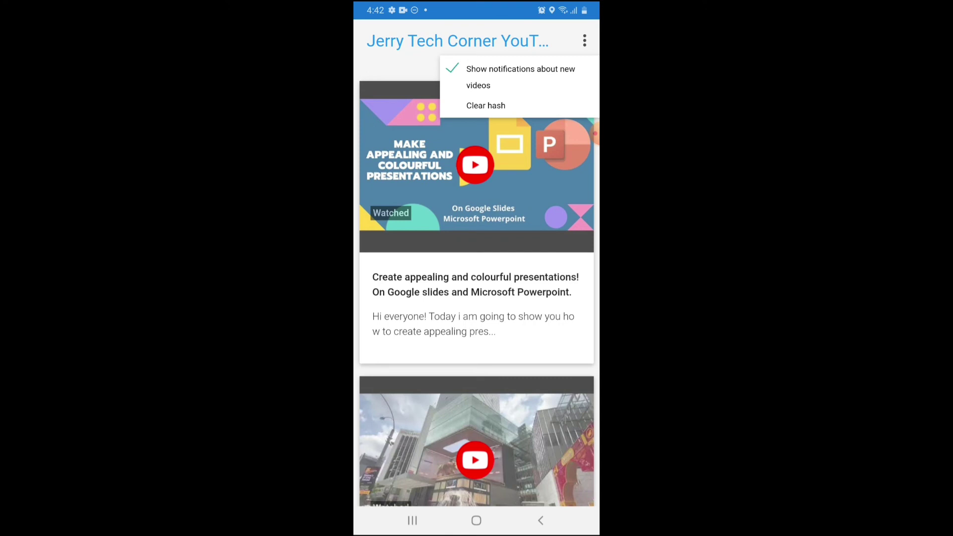
pyautogui.press('Escape')
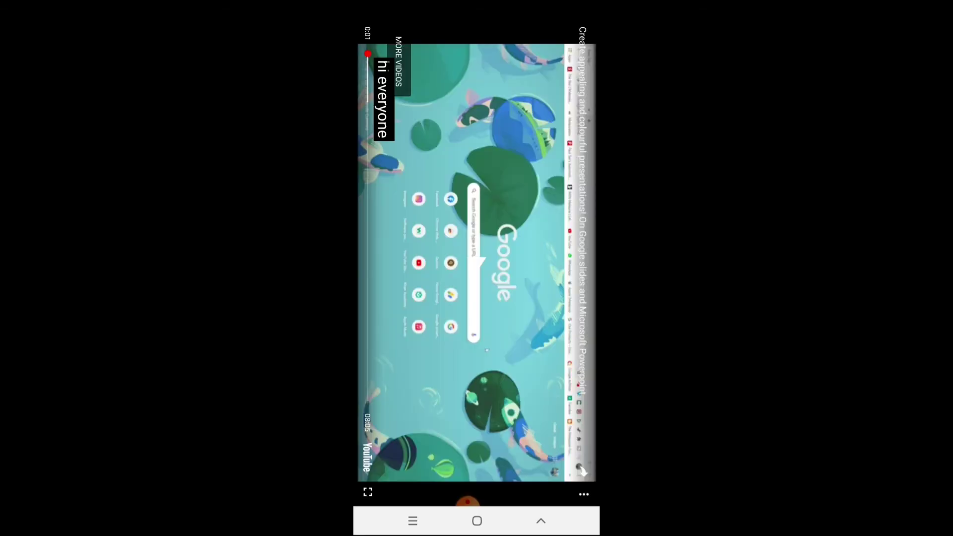
# Remove the presentations video from favourites.
pyautogui.scroll(-3, 476, 272)
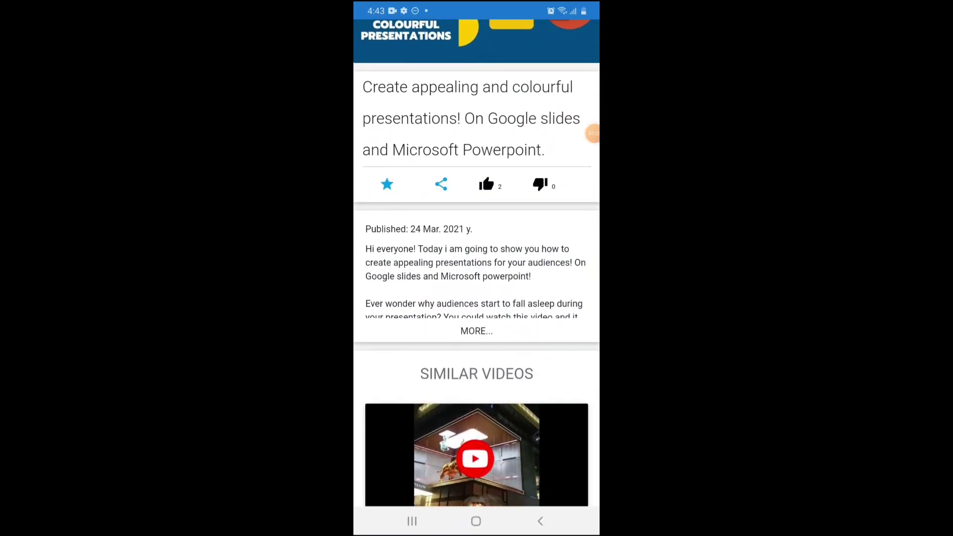
pyautogui.click(387, 184)
pyautogui.scroll(2, 477, 271)
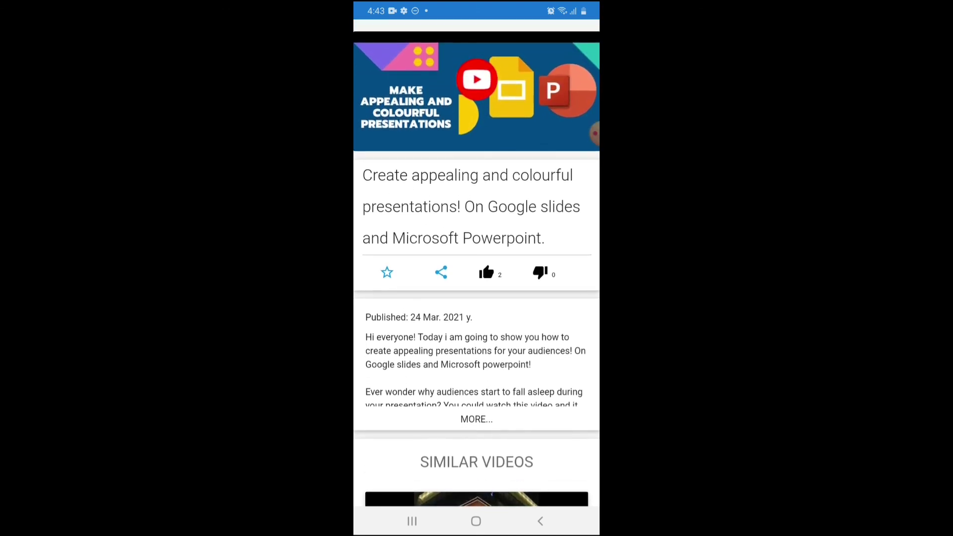
# Expand and read the presentations video's full description below its 24 Mar. 2021 publish date.
pyautogui.scroll(-2, 477, 271)
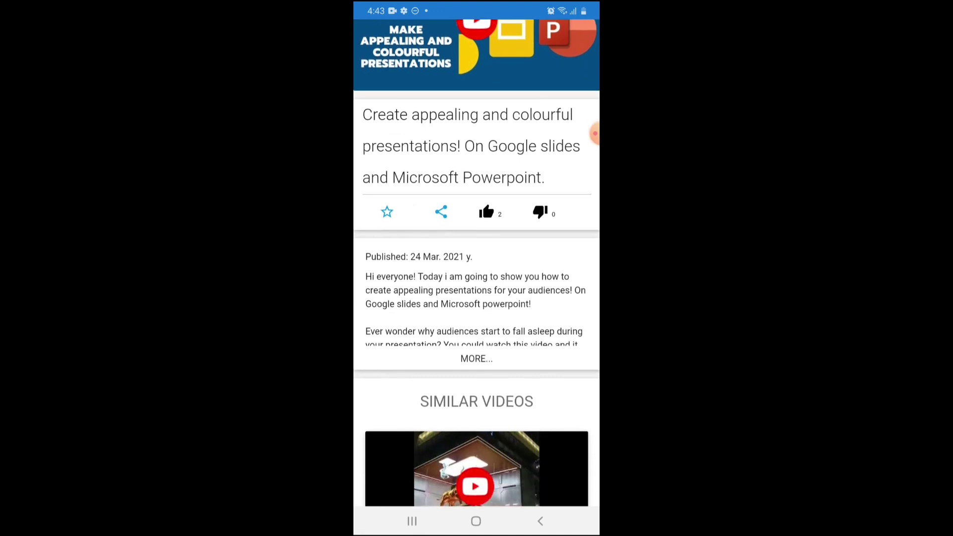
pyautogui.scroll(-2, 476, 272)
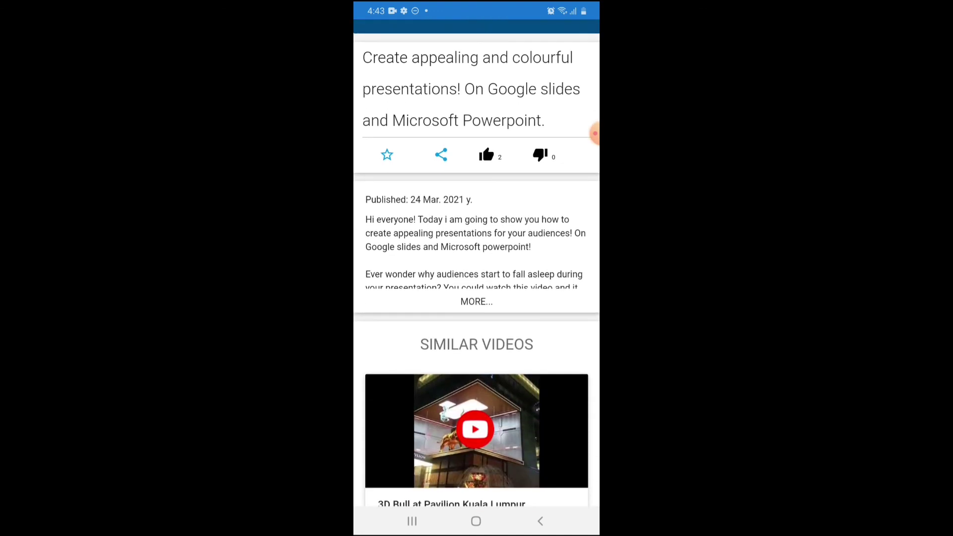
pyautogui.click(477, 302)
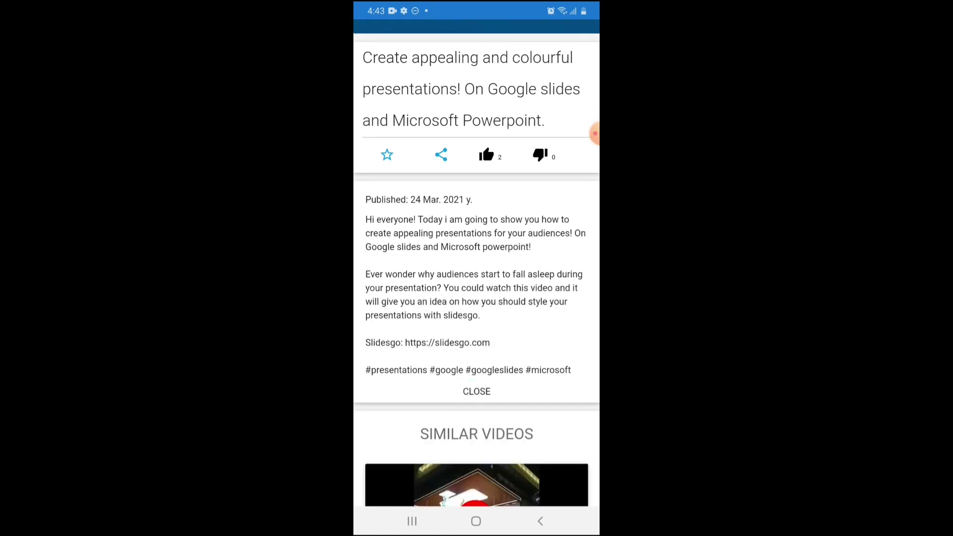
pyautogui.scroll(-10, 477, 271)
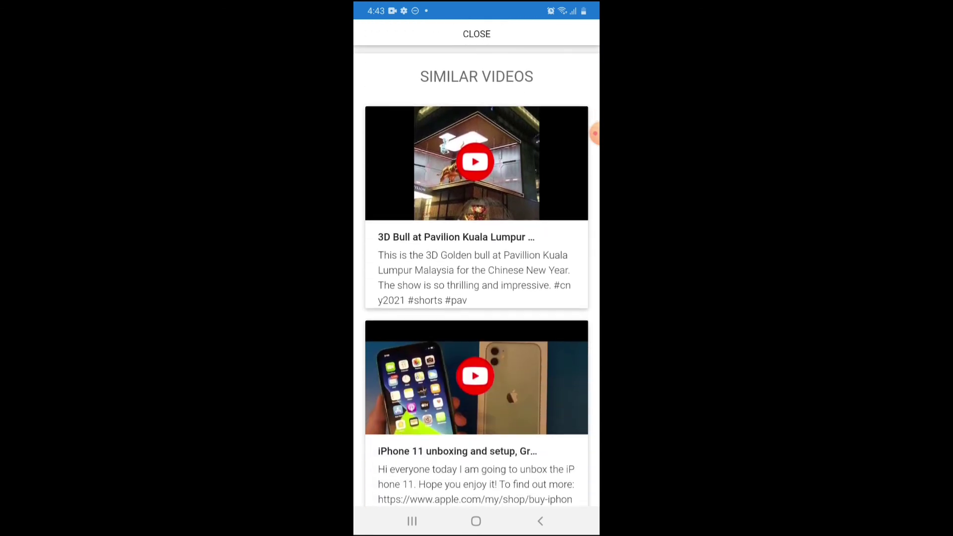
pyautogui.scroll(-4, 477, 271)
pyautogui.scroll(15, 477, 271)
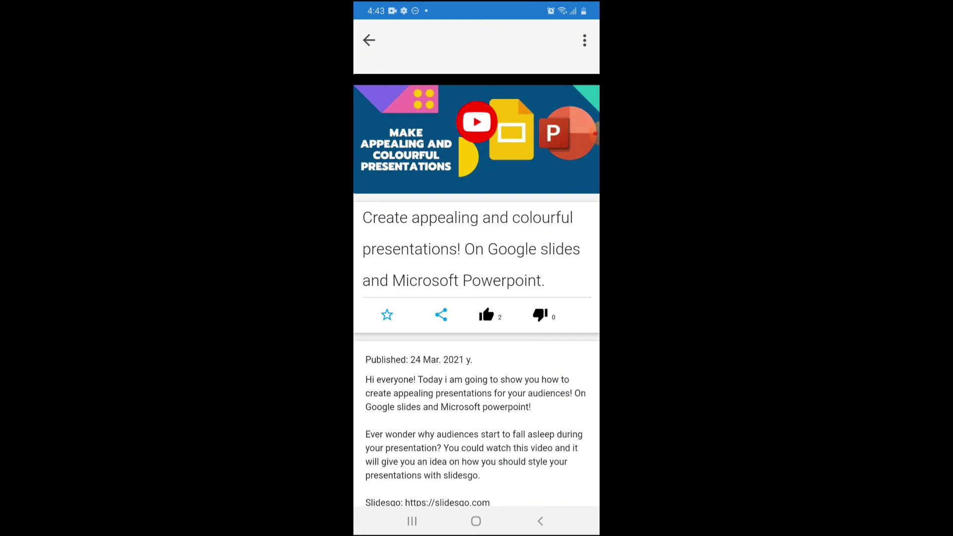
pyautogui.scroll(-2, 476, 271)
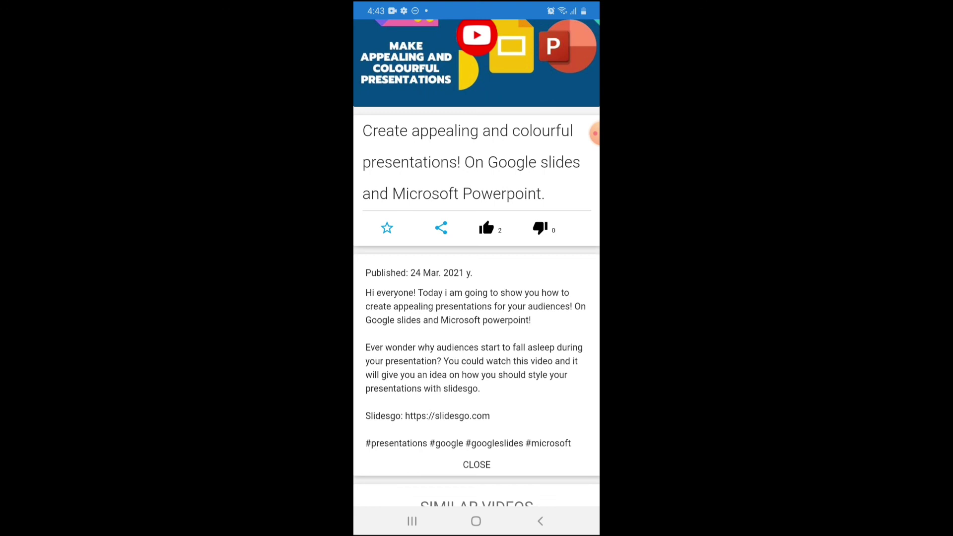
pyautogui.scroll(2, 595, 133)
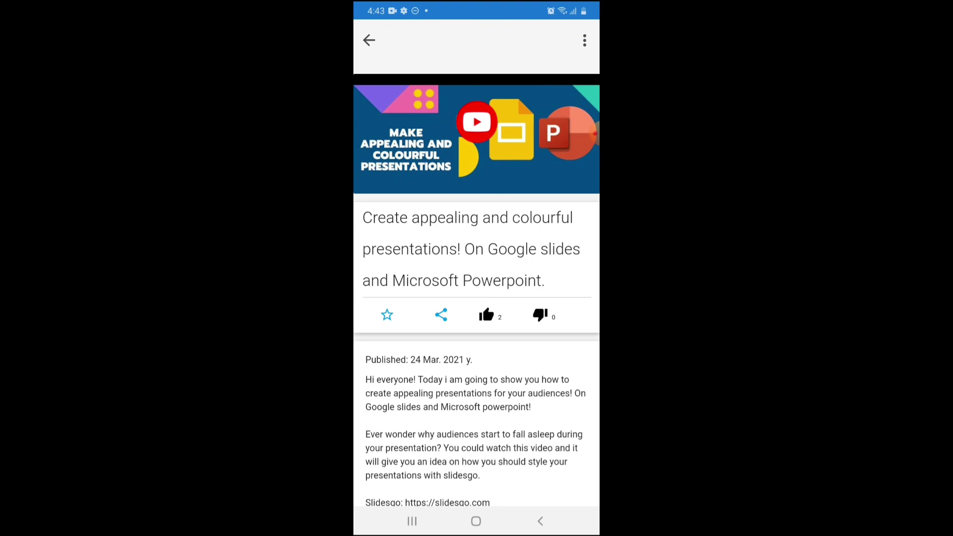
pyautogui.click(369, 41)
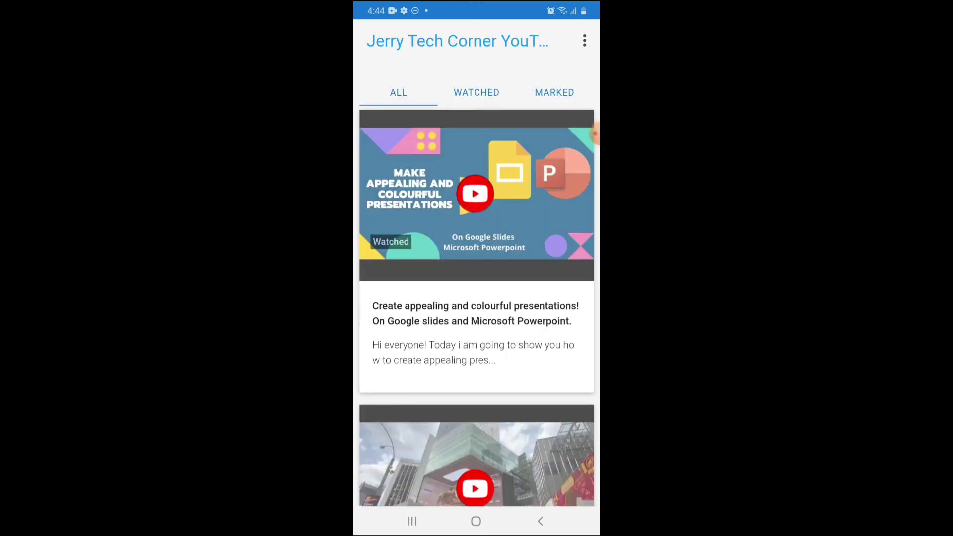